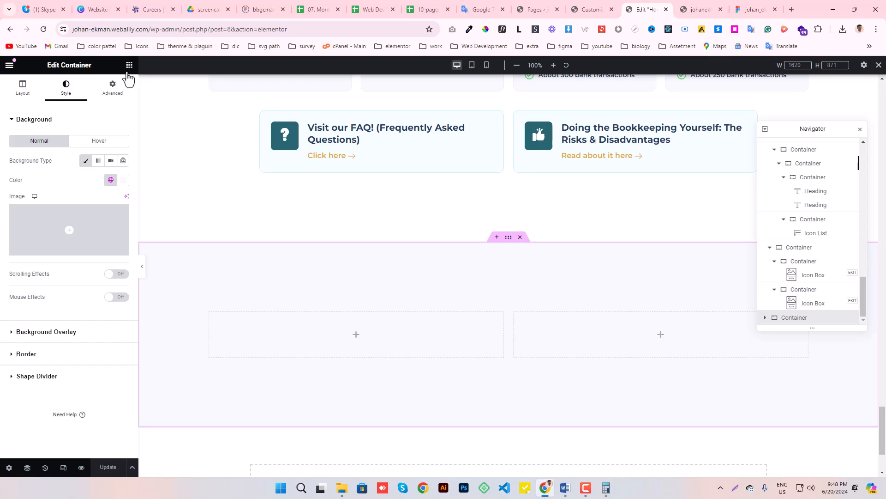
- Add an Image widget to the right-hand empty container of the new section below the FAQ boxes
{"action": "left_click_drag", "start_coordinate": [83, 283], "coordinate": [628, 347]}
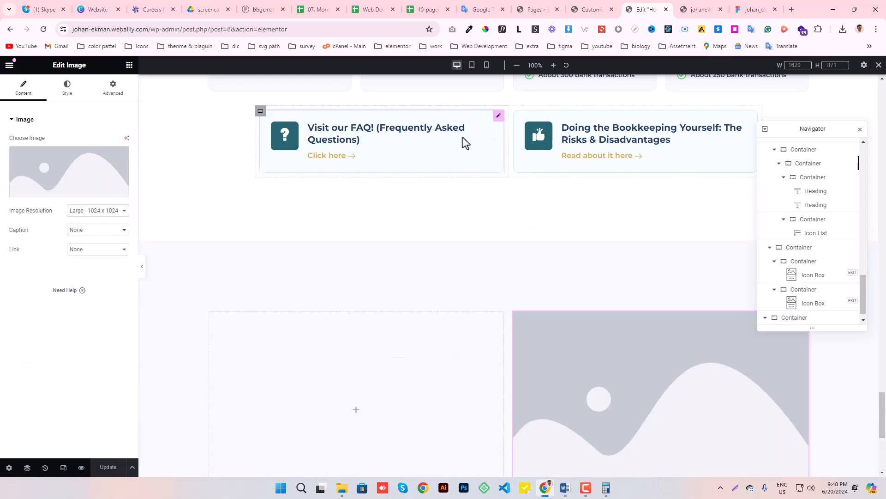
{"action": "right_click", "coordinate": [499, 120]}
{"action": "left_click", "coordinate": [516, 163]}
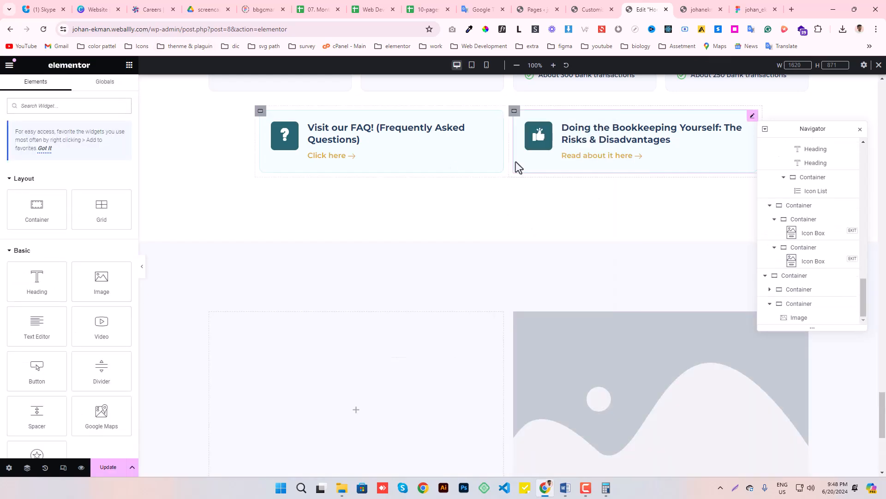
- Copy the "Examples of our lowest prices:" heading and paste it into the new section's empty left-hand container
{"action": "scroll", "coordinate": [414, 191], "scroll_direction": "up", "scroll_amount": 6}
{"action": "scroll", "coordinate": [414, 186], "scroll_direction": "down", "scroll_amount": 2}
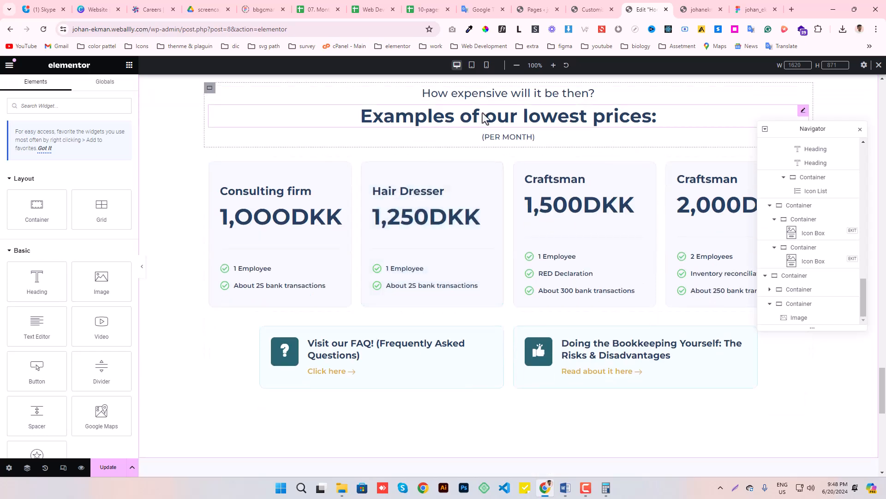
{"action": "right_click", "coordinate": [482, 114]}
{"action": "left_click", "coordinate": [502, 160]}
{"action": "left_click", "coordinate": [751, 5]}
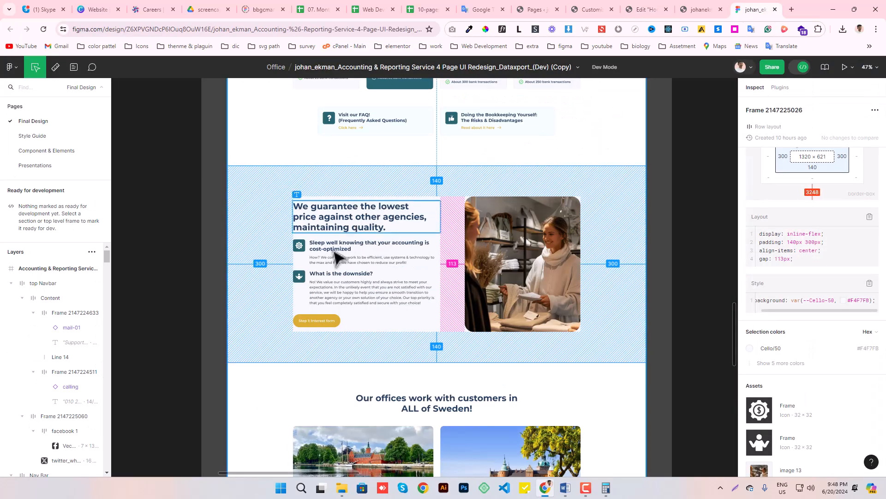
{"action": "left_click", "coordinate": [642, 9]}
{"action": "scroll", "coordinate": [489, 220], "scroll_direction": "down", "scroll_amount": 5}
{"action": "right_click", "coordinate": [268, 161]}
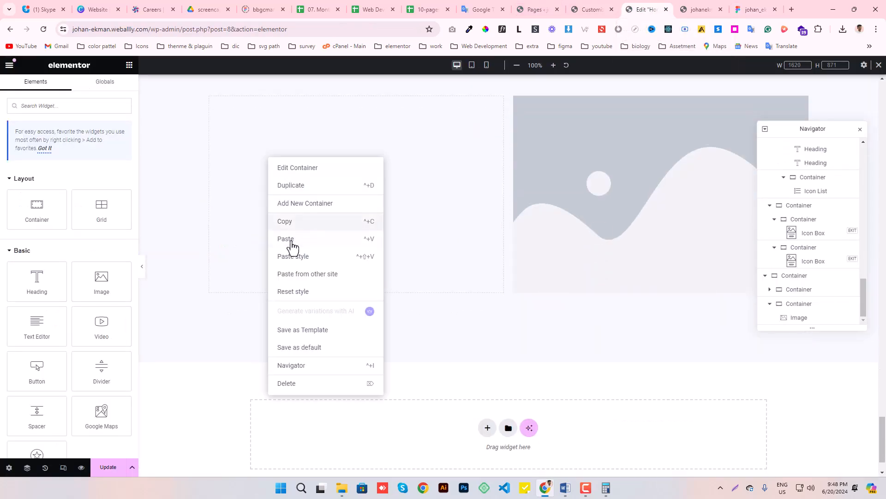
{"action": "left_click", "coordinate": [298, 239]}
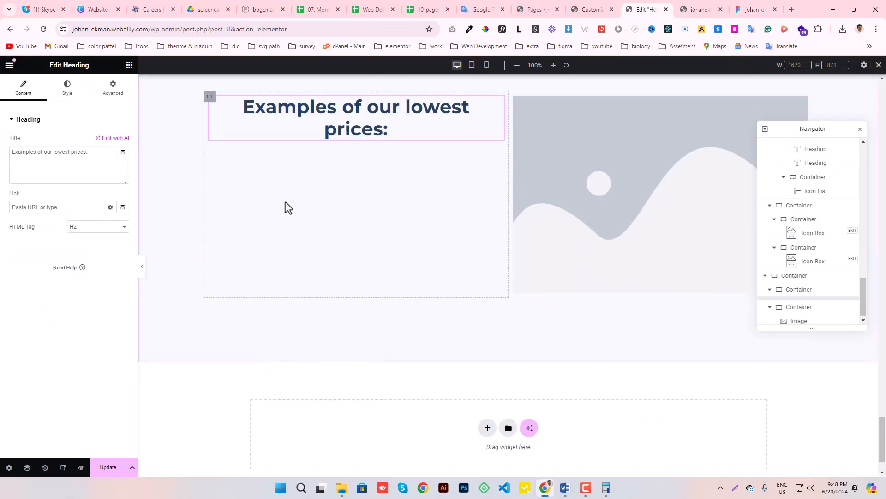
- Left-align the pasted heading and replace its title with "We guarantee the lowest price against other agencies, maintaining quality." from the Figma design
{"action": "left_click", "coordinate": [67, 88]}
{"action": "left_click", "coordinate": [85, 141]}
{"action": "left_click", "coordinate": [768, 7]}
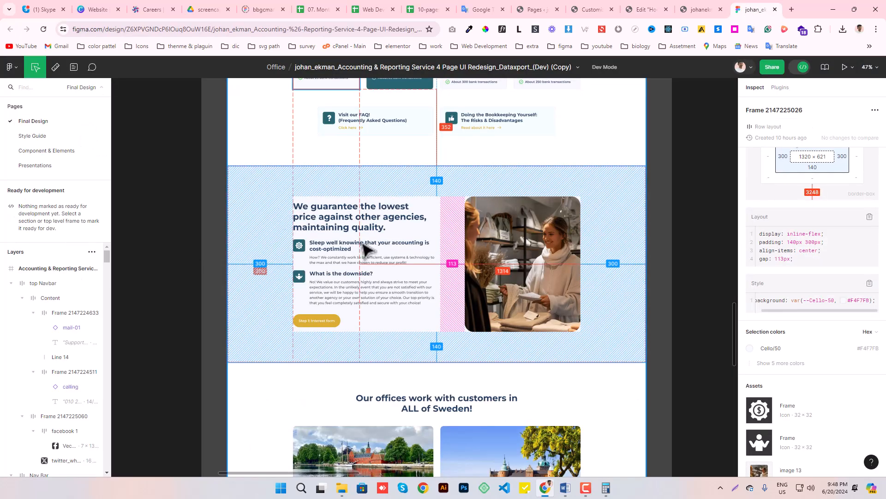
{"action": "double_click", "coordinate": [337, 219]}
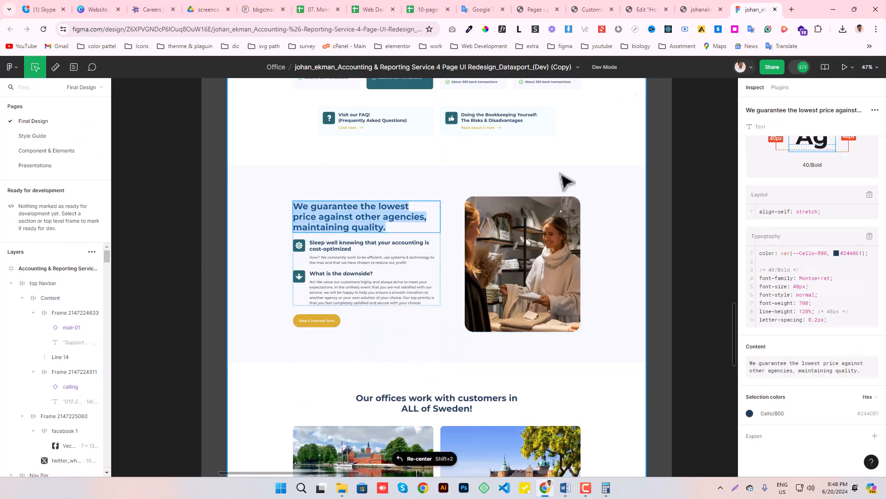
{"action": "left_click", "coordinate": [631, 9]}
{"action": "left_click", "coordinate": [22, 88]}
{"action": "left_click_drag", "start_coordinate": [96, 154], "coordinate": [4, 164]}
{"action": "key", "text": "ctrl+v"}
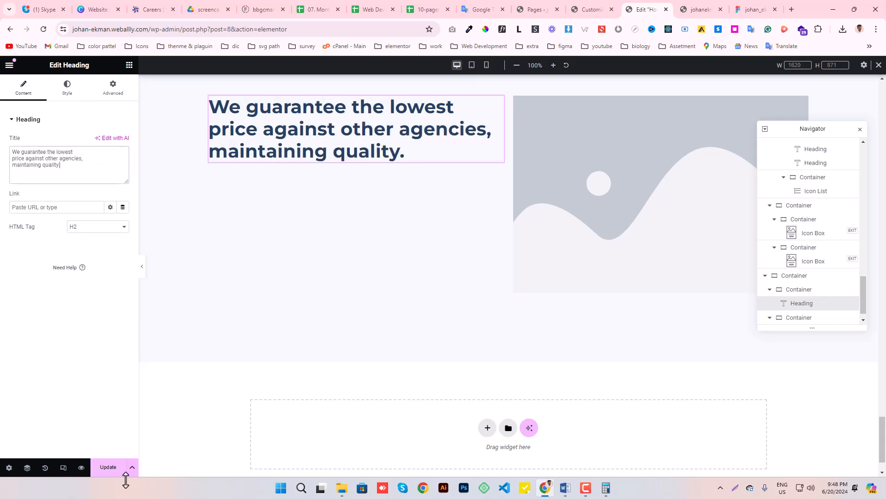
- Copy the "Visit our FAQ! (Frequently Asked Questions)" icon box and paste it below the new section's heading
{"action": "scroll", "coordinate": [400, 180], "scroll_direction": "up", "scroll_amount": 7}
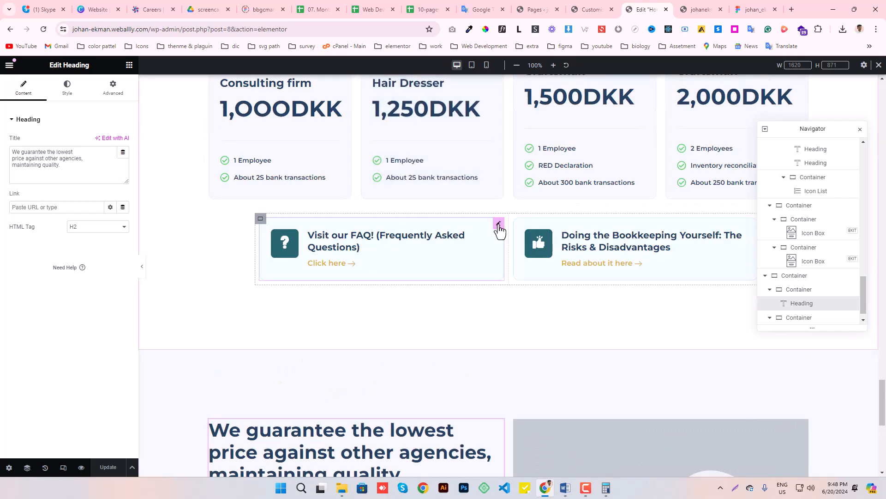
{"action": "right_click", "coordinate": [509, 254]}
{"action": "scroll", "coordinate": [425, 232], "scroll_direction": "down", "scroll_amount": 7}
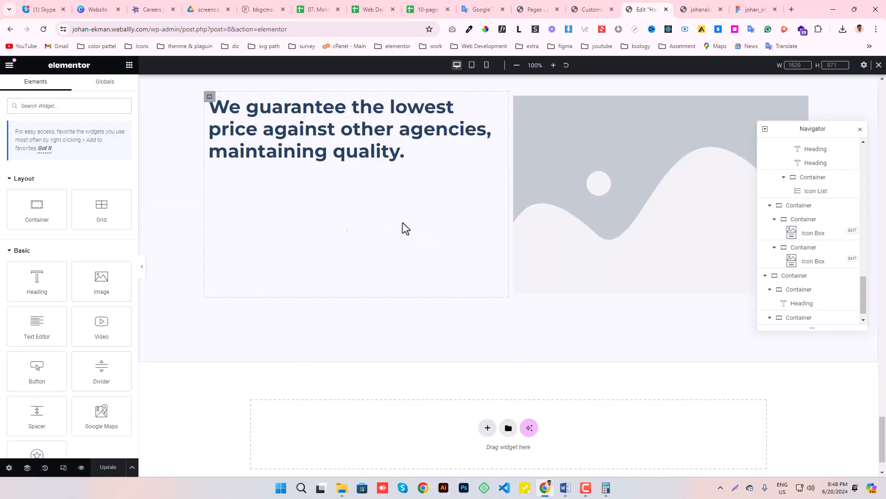
{"action": "right_click", "coordinate": [296, 153]}
{"action": "left_click", "coordinate": [307, 231]}
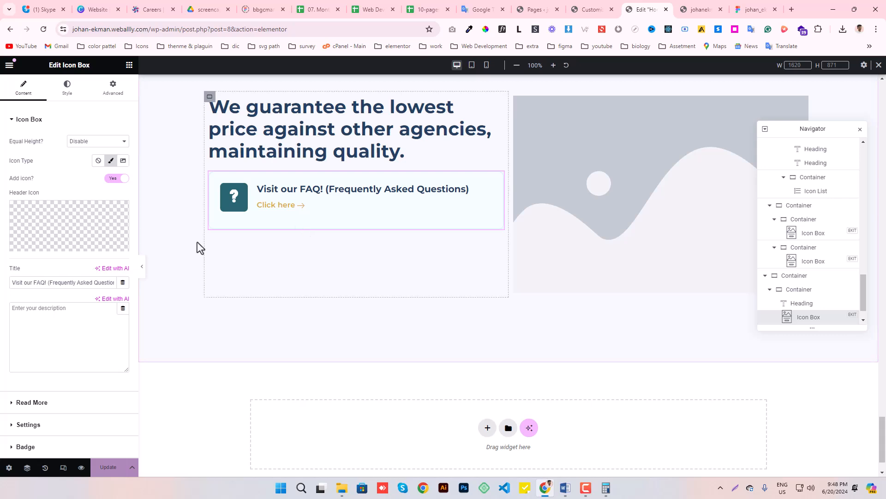
- Set the pasted icon box's border type to None and make its background color fully transparent
{"action": "left_click", "coordinate": [67, 88]}
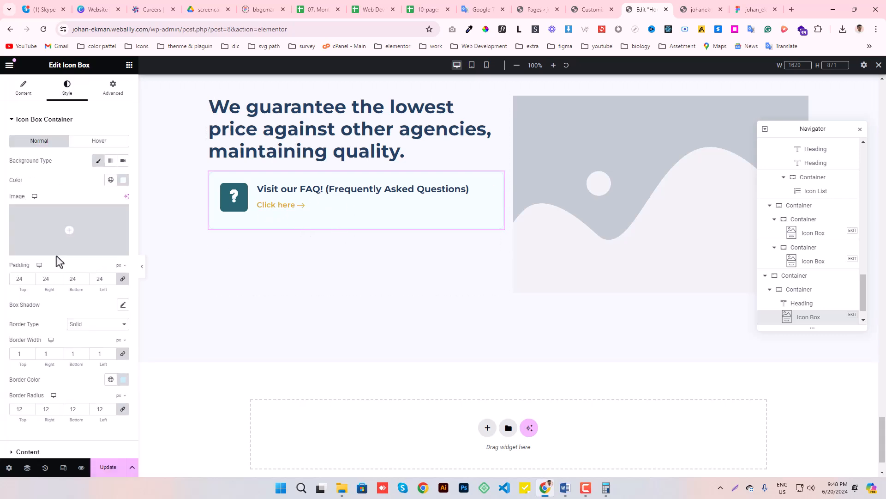
{"action": "scroll", "coordinate": [37, 254], "scroll_direction": "down", "scroll_amount": 3}
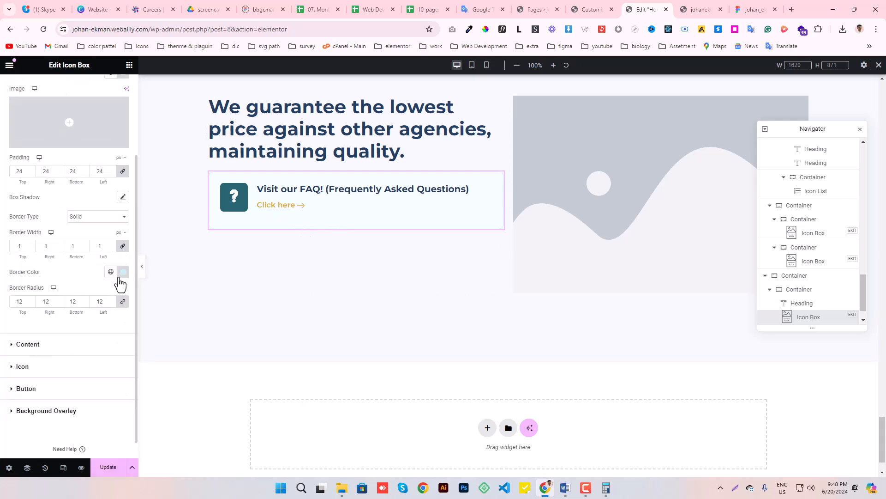
{"action": "left_click", "coordinate": [124, 273]}
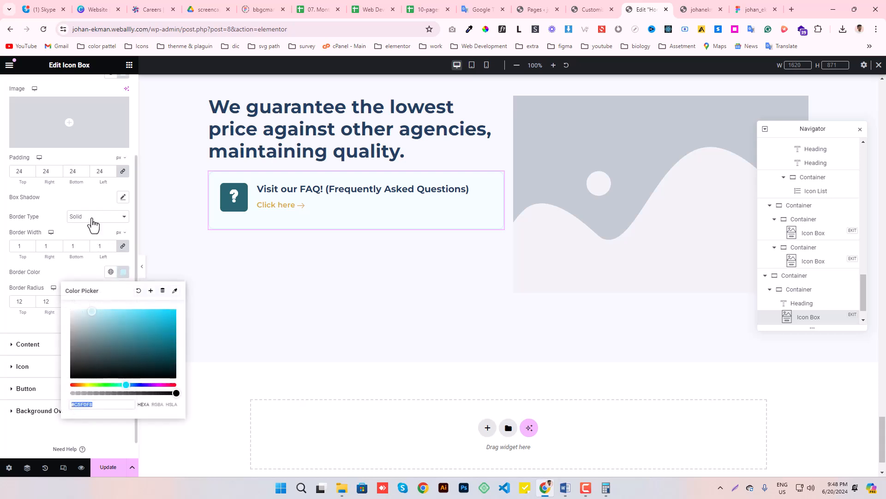
{"action": "left_click", "coordinate": [92, 217]}
{"action": "left_click", "coordinate": [90, 233]}
{"action": "scroll", "coordinate": [48, 296], "scroll_direction": "up", "scroll_amount": 3}
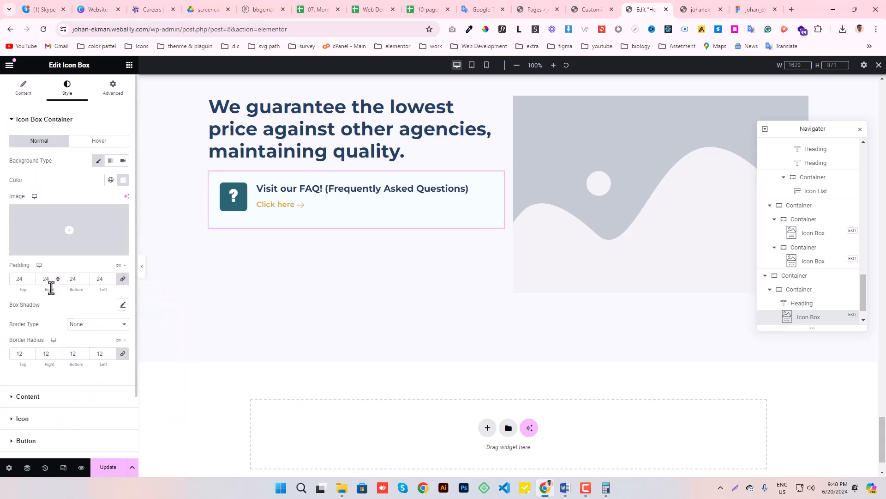
{"action": "left_click", "coordinate": [122, 180]}
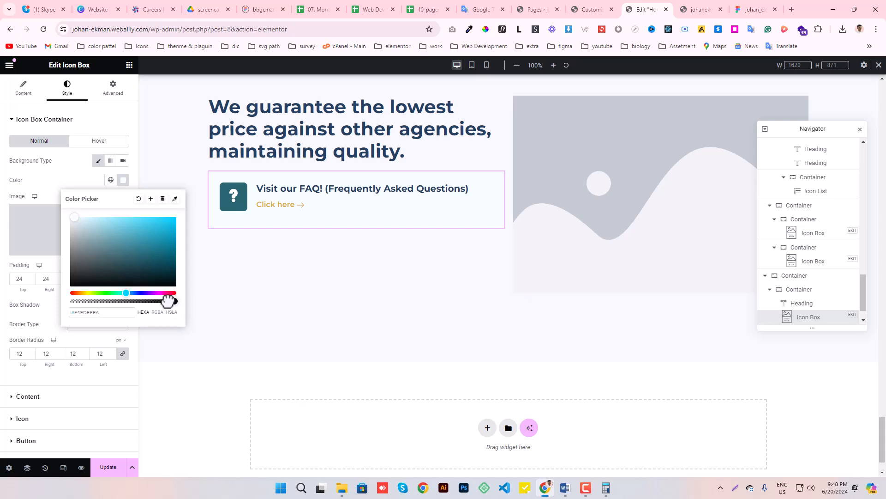
{"action": "left_click_drag", "start_coordinate": [171, 301], "coordinate": [6, 313]}
{"action": "left_click", "coordinate": [68, 181]}
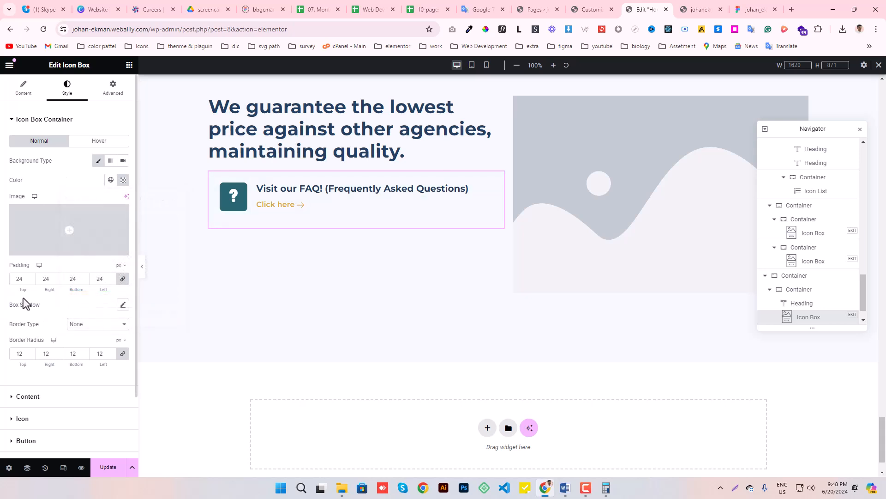
- Set the icon box's padding and border radius to 0 on all sides, saving the page and previewing the section
{"action": "type", "text": "0"}
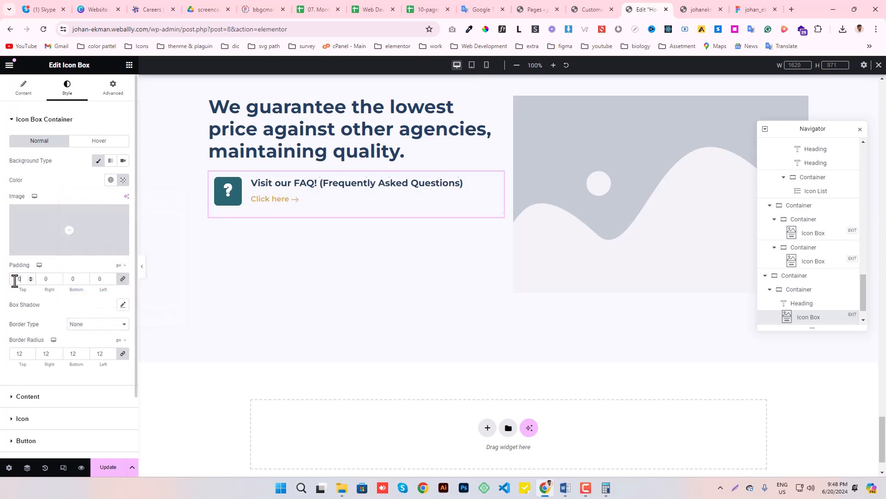
{"action": "left_click", "coordinate": [108, 467]}
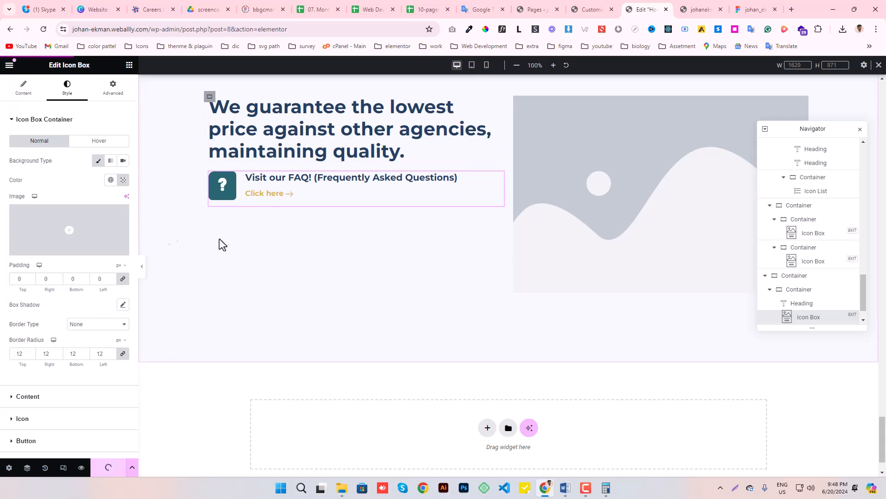
{"action": "left_click", "coordinate": [142, 267]}
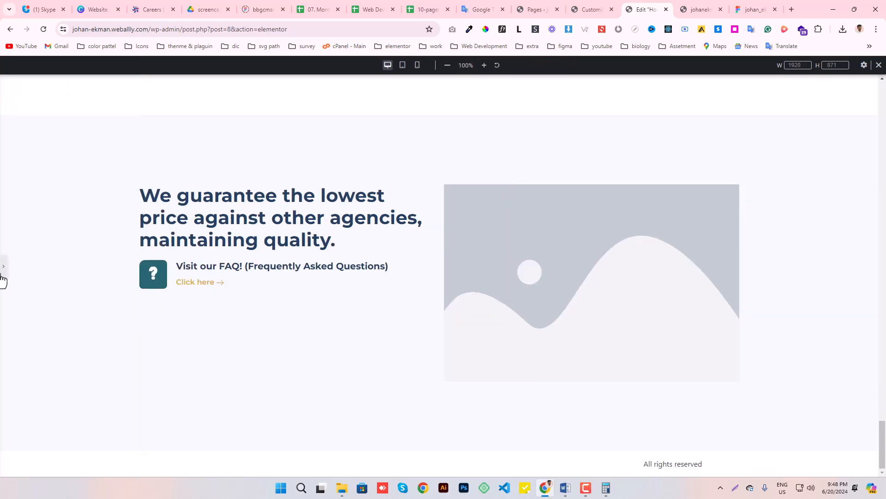
{"action": "key", "text": "ctrl+p"}
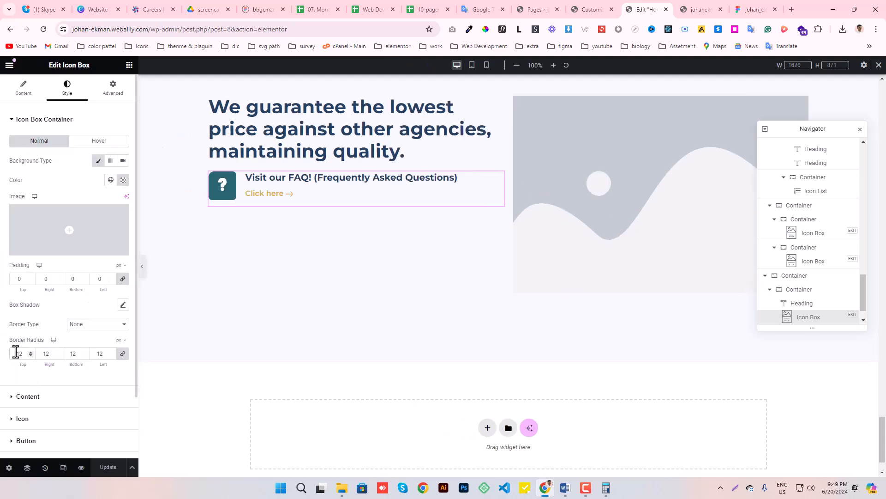
{"action": "type", "text": "00"}
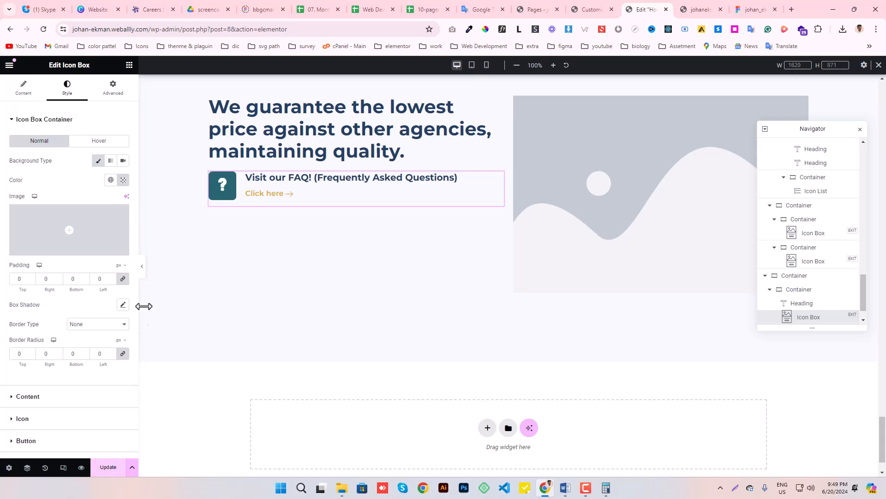
{"action": "key", "text": "ctrl+p"}
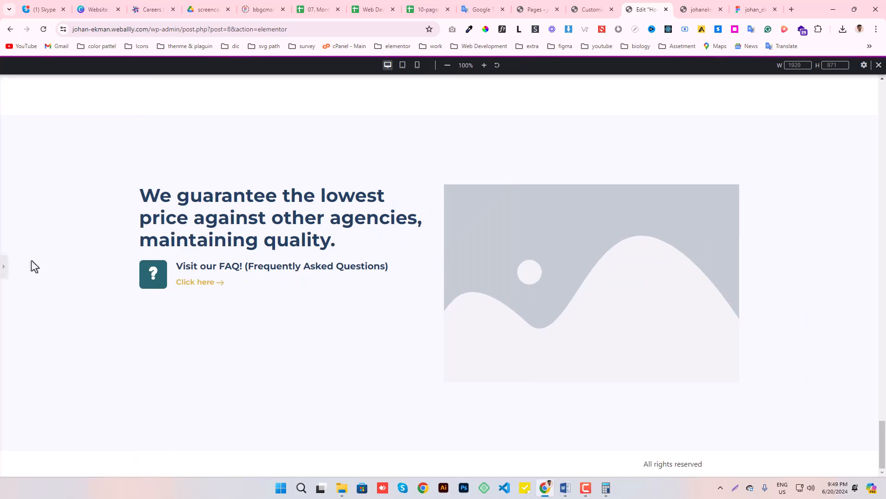
{"action": "key", "text": "ctrl+p"}
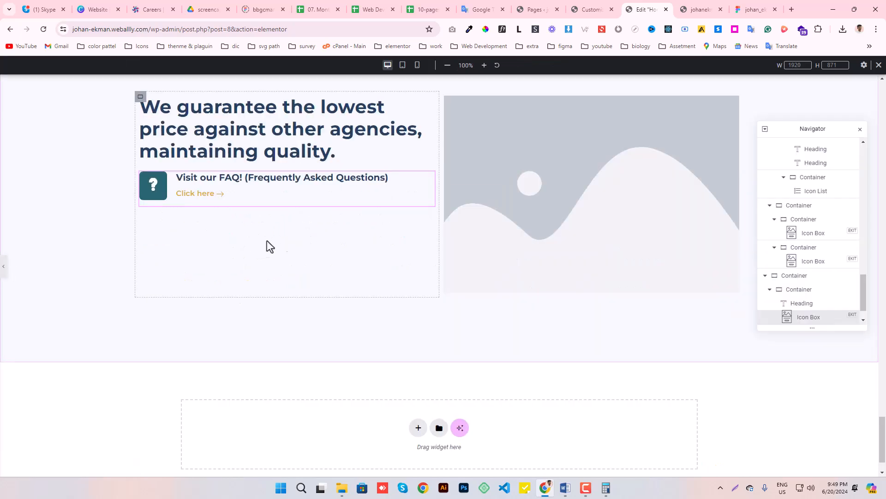
- Replace the icon box title with "Sleep well knowing that your accounting is cost-optimized" copied from the Figma design
{"action": "left_click", "coordinate": [752, 9]}
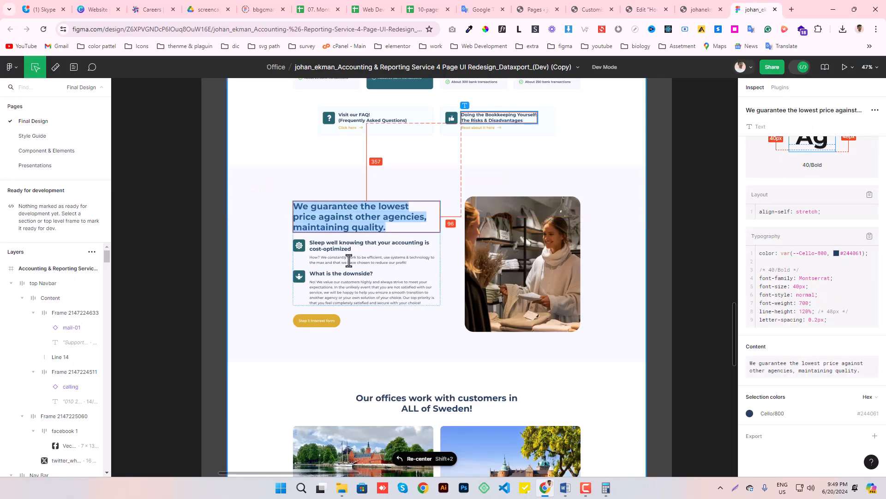
{"action": "left_click", "coordinate": [335, 245]}
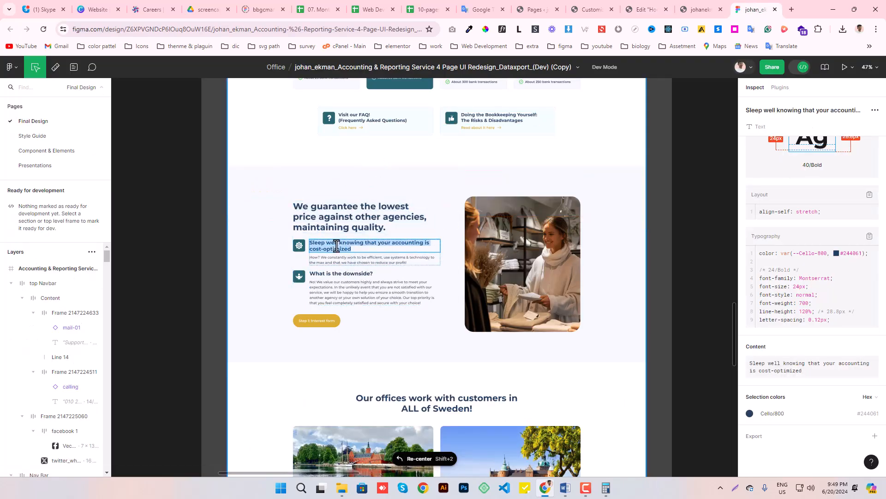
{"action": "left_click", "coordinate": [646, 9]}
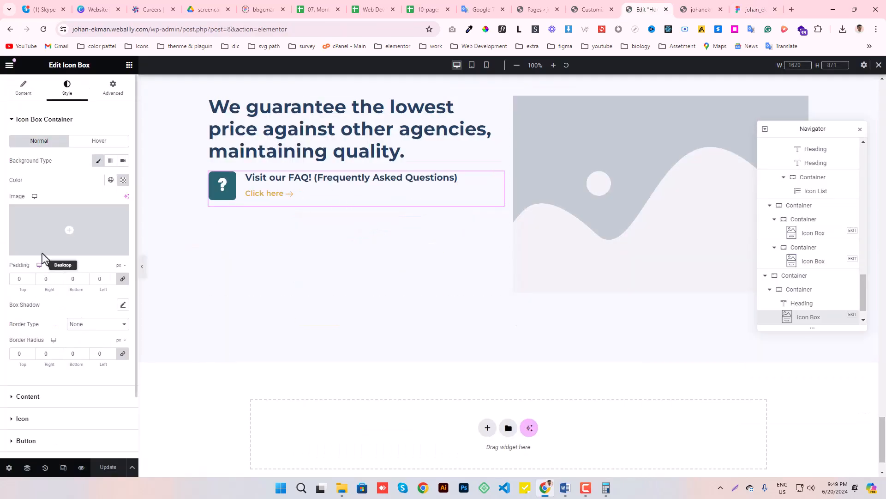
{"action": "left_click", "coordinate": [24, 88]}
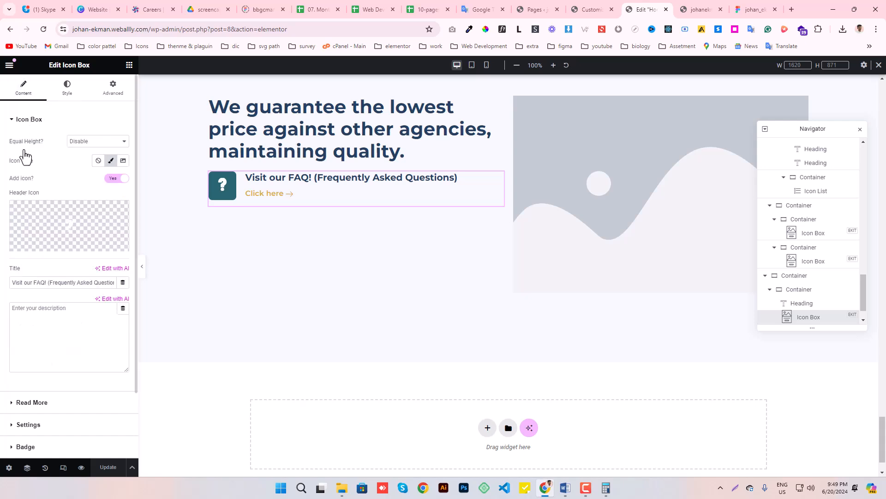
{"action": "triple_click", "coordinate": [88, 282]}
{"action": "type", "text": "Sleep well knowing that your accounting is cost-optimized"}
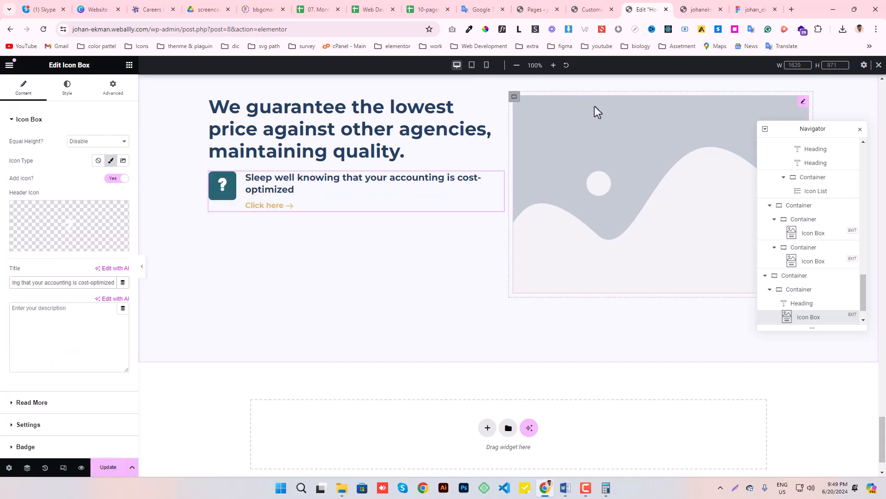
- Fill the icon box description with the "How? We constantly work to be efficient..." paragraph copied from the Figma design
{"action": "left_click", "coordinate": [754, 7]}
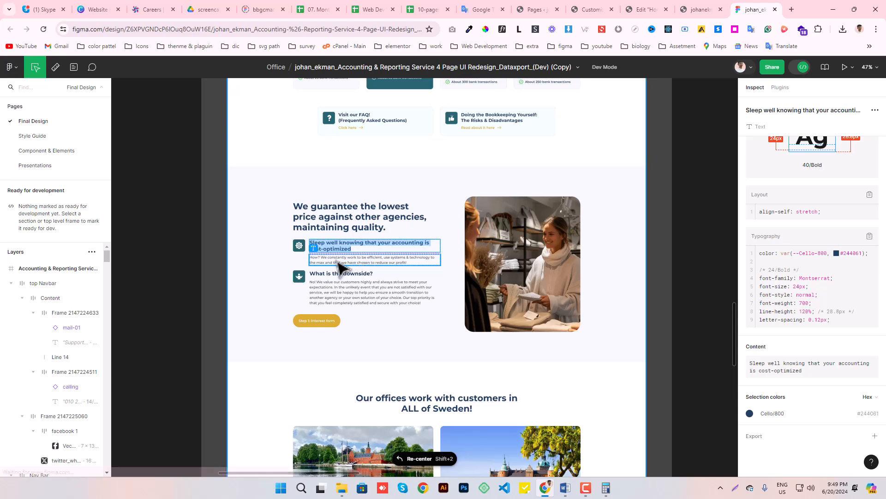
{"action": "left_click", "coordinate": [645, 9]}
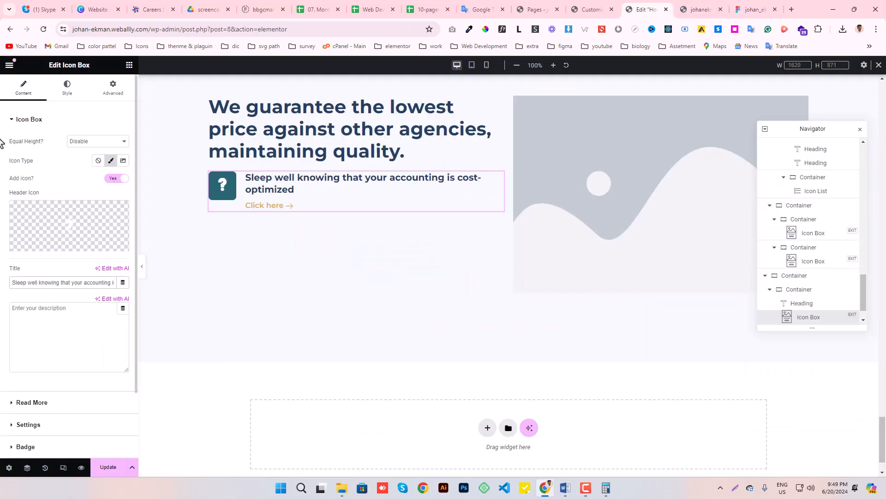
{"action": "left_click", "coordinate": [45, 311]}
{"action": "type", "text": "How? We constantly work to be efficient, use systems & technology to the max and that we have chosen to reduce our profit!"}
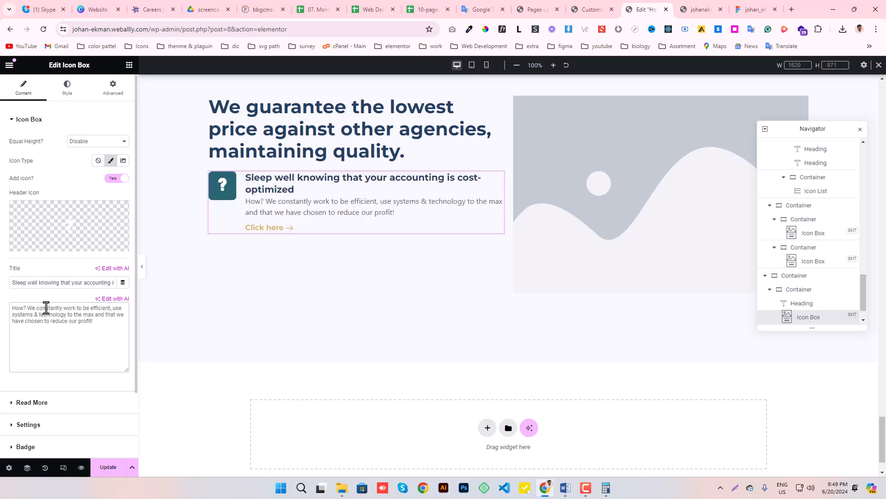
- Set the icon box description's color and hover color to the global color Gray-Black-400
{"action": "left_click", "coordinate": [67, 86]}
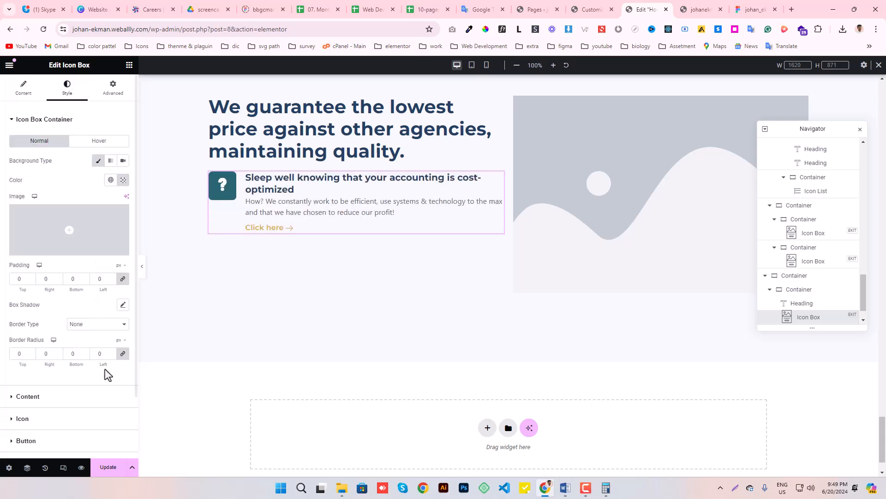
{"action": "scroll", "coordinate": [87, 358], "scroll_direction": "down", "scroll_amount": 2}
{"action": "left_click", "coordinate": [38, 328]}
{"action": "scroll", "coordinate": [53, 302], "scroll_direction": "down", "scroll_amount": 3}
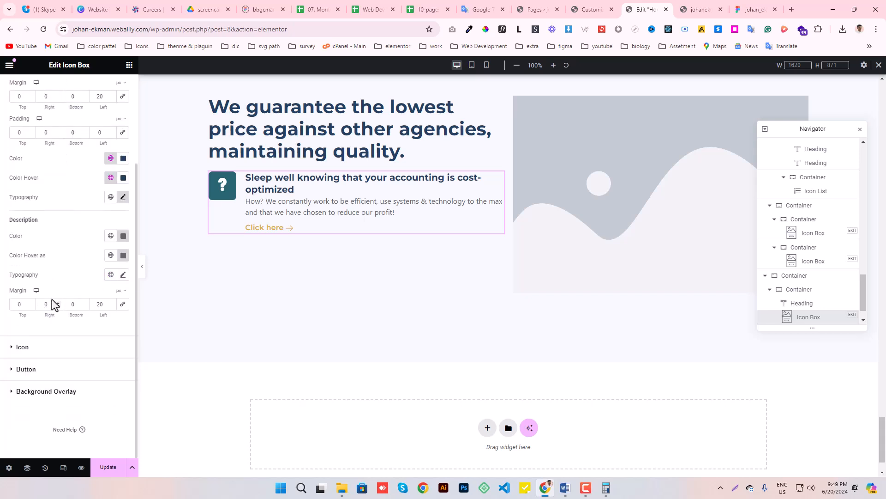
{"action": "left_click", "coordinate": [113, 254]}
{"action": "scroll", "coordinate": [74, 326], "scroll_direction": "down", "scroll_amount": 3}
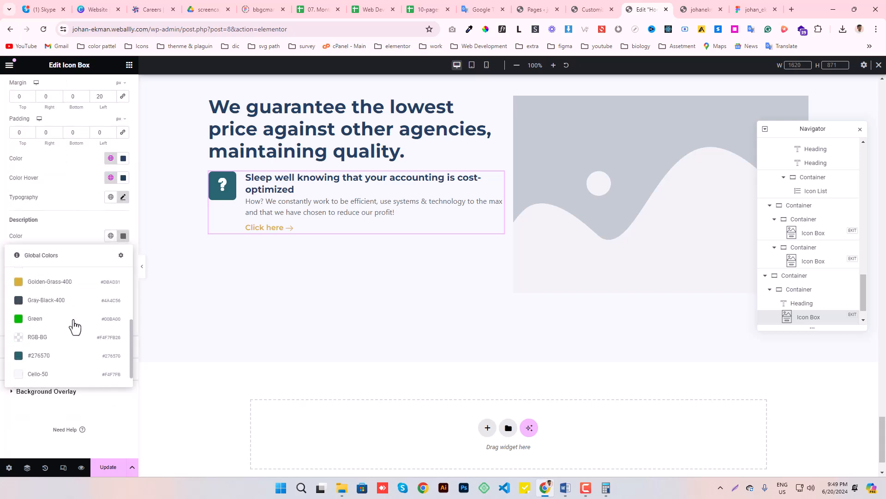
{"action": "left_click", "coordinate": [51, 301]}
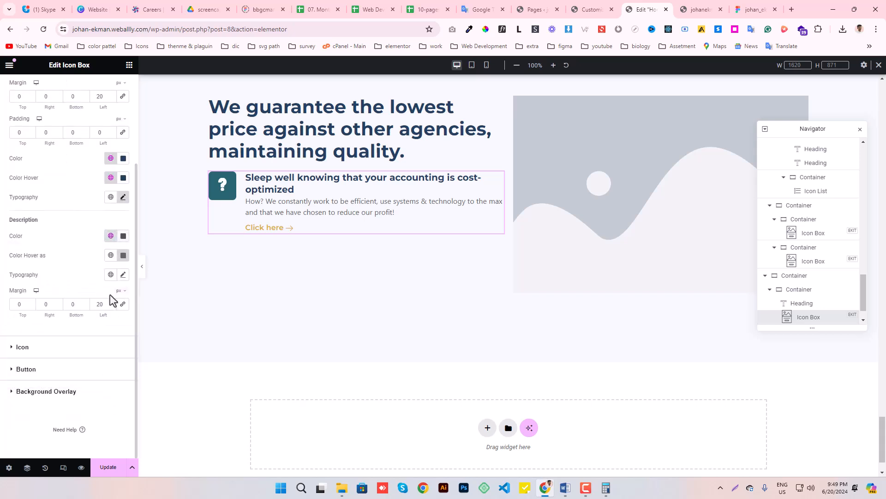
{"action": "left_click", "coordinate": [111, 256]}
{"action": "scroll", "coordinate": [53, 353], "scroll_direction": "down", "scroll_amount": 3}
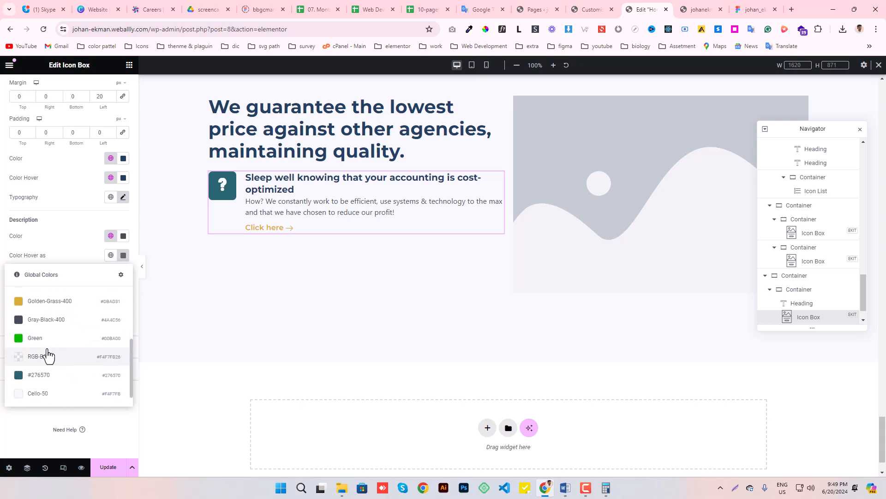
{"action": "left_click", "coordinate": [51, 325]}
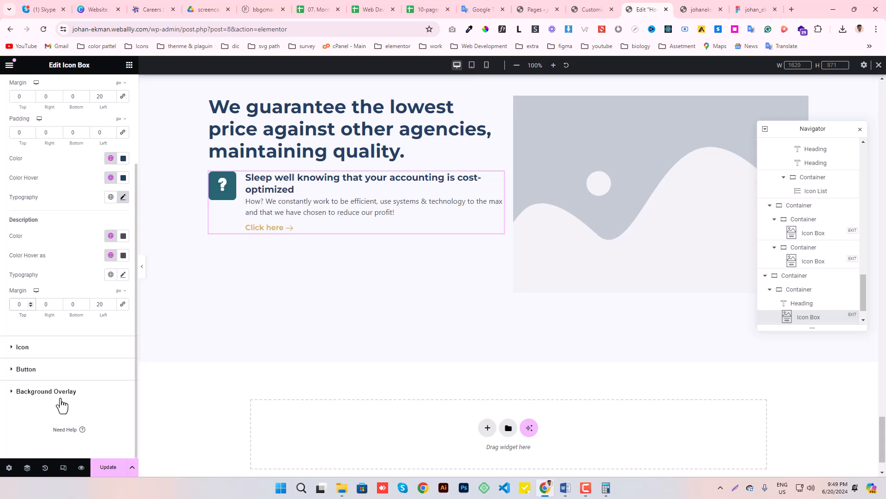
- Give the icon box description a top margin of 10 px and Montserrat typography at 16 px, weight 500 (Medium), line height 28.8 px
{"action": "type", "text": "1"}
{"action": "left_click", "coordinate": [111, 274]}
{"action": "left_click", "coordinate": [29, 355]}
{"action": "left_click", "coordinate": [123, 275]}
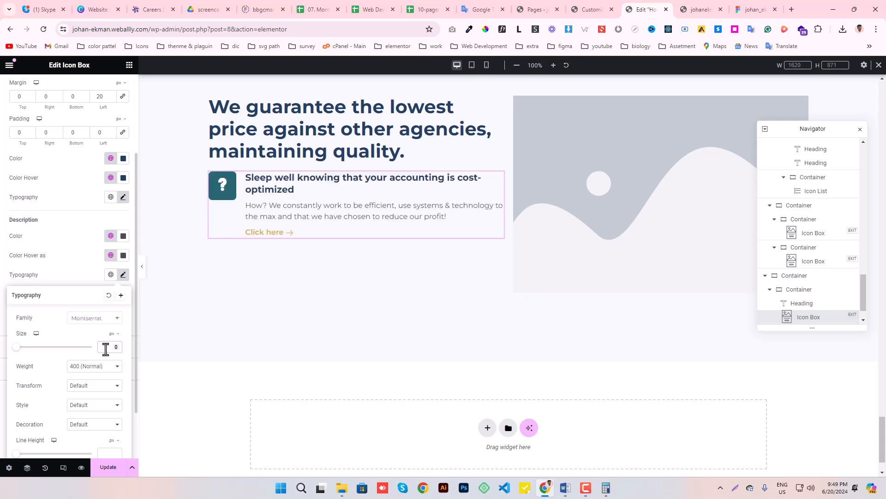
{"action": "left_click", "coordinate": [92, 367]}
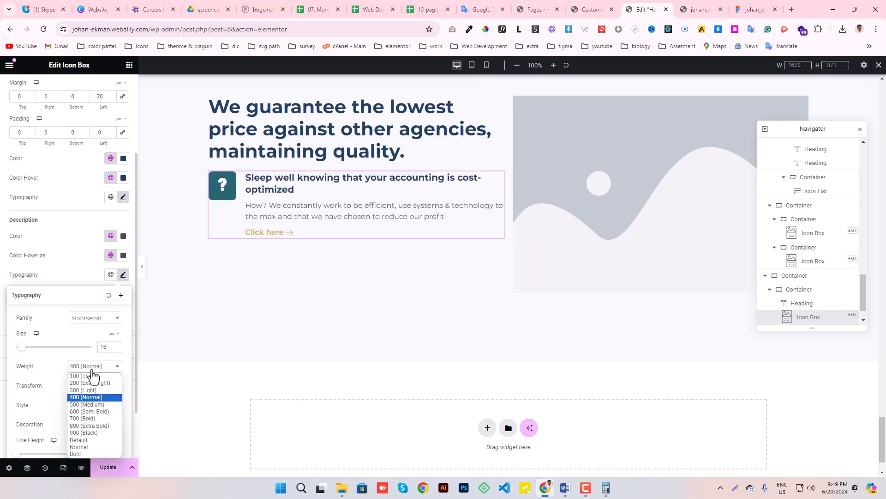
{"action": "left_click", "coordinate": [88, 402]}
{"action": "scroll", "coordinate": [95, 395], "scroll_direction": "down", "scroll_amount": 2}
{"action": "left_click", "coordinate": [103, 387]}
{"action": "type", "text": "28.8"}
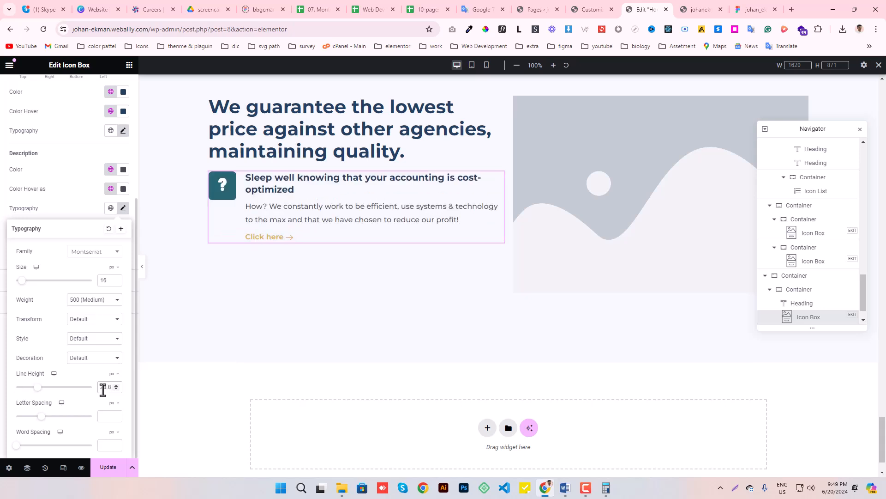
{"action": "left_click", "coordinate": [123, 207]}
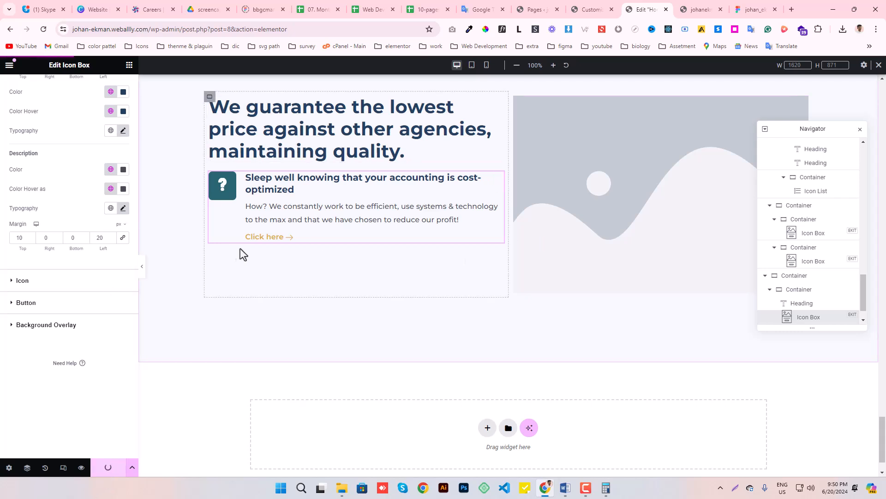
- Disable the icon box's read-more button and save the page
{"action": "scroll", "coordinate": [26, 316], "scroll_direction": "up", "scroll_amount": 5}
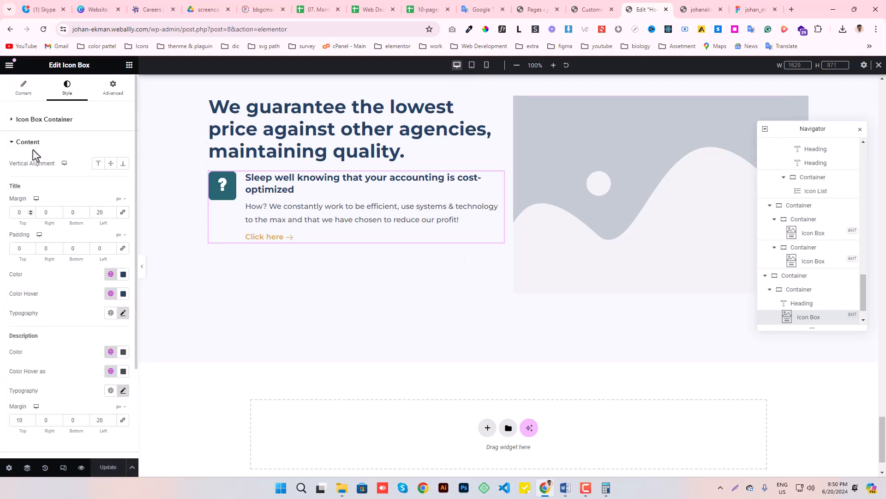
{"action": "left_click", "coordinate": [24, 83]}
{"action": "scroll", "coordinate": [53, 332], "scroll_direction": "down", "scroll_amount": 2}
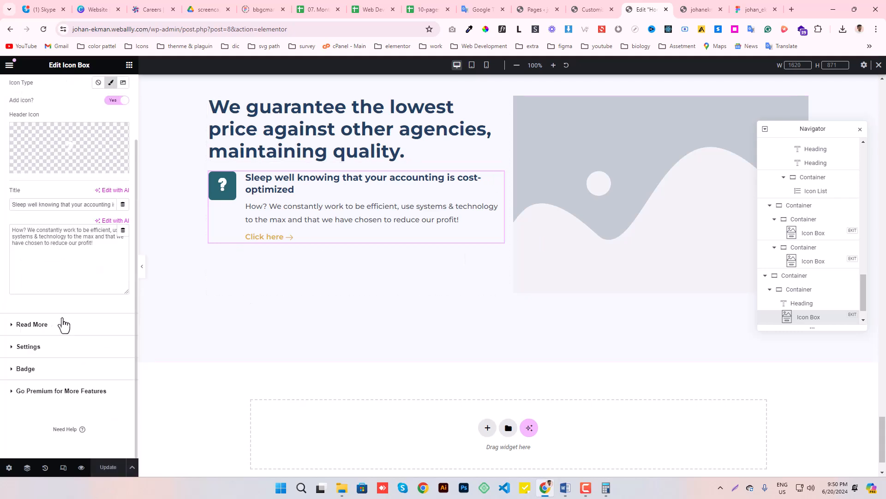
{"action": "left_click", "coordinate": [40, 328]}
{"action": "left_click", "coordinate": [115, 168]}
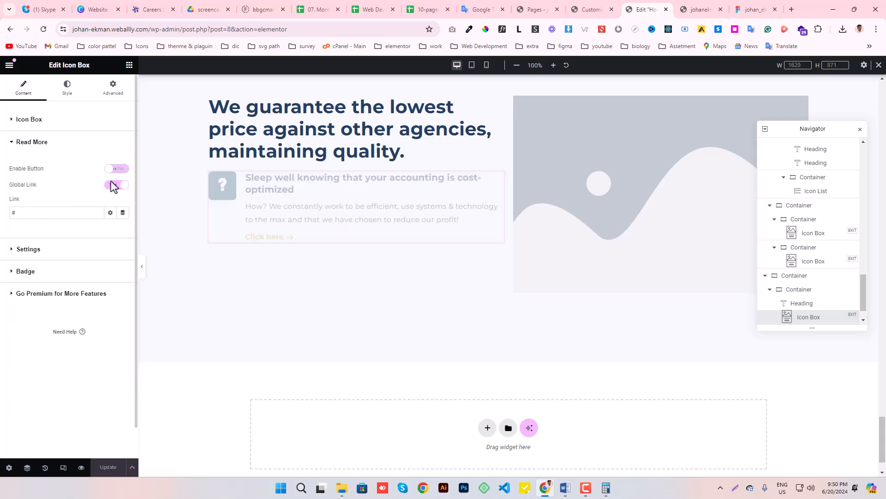
{"action": "left_click", "coordinate": [105, 467]}
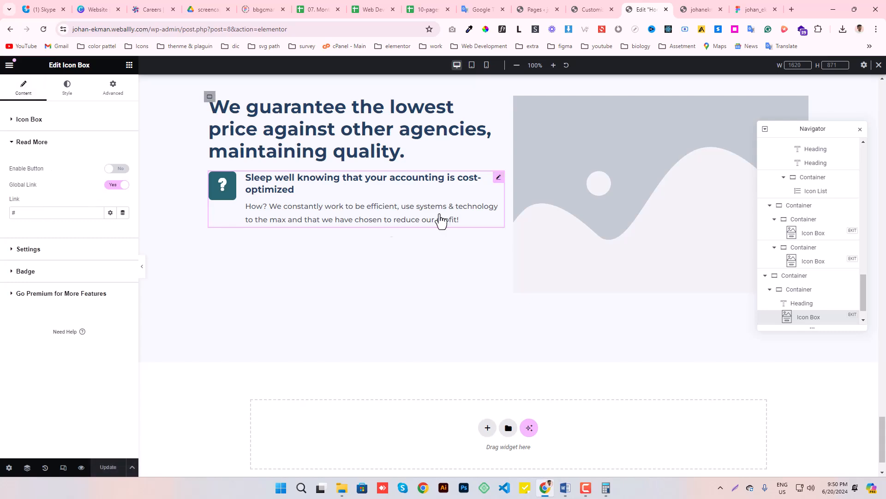
- Start an SVG upload for the icon box's header icon and download the white gear icon from the Figma design
{"action": "left_click", "coordinate": [35, 122]}
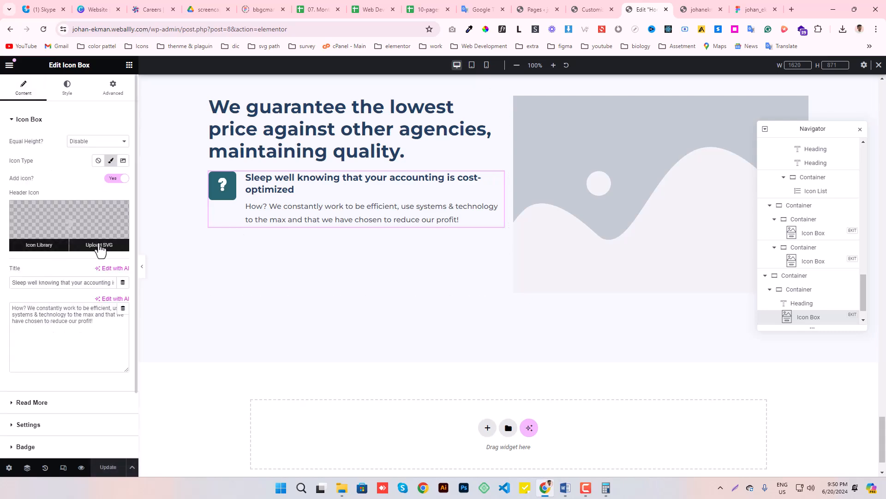
{"action": "left_click", "coordinate": [100, 250]}
{"action": "left_click", "coordinate": [756, 9]}
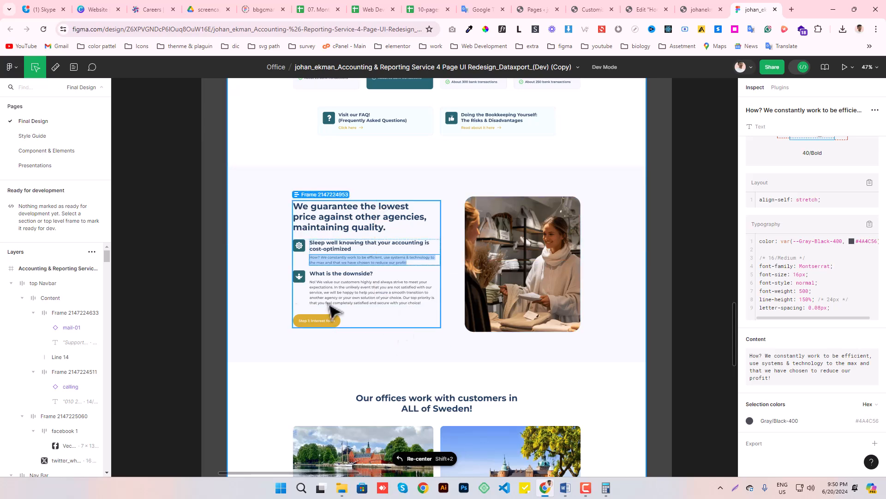
{"action": "left_click", "coordinate": [299, 245]}
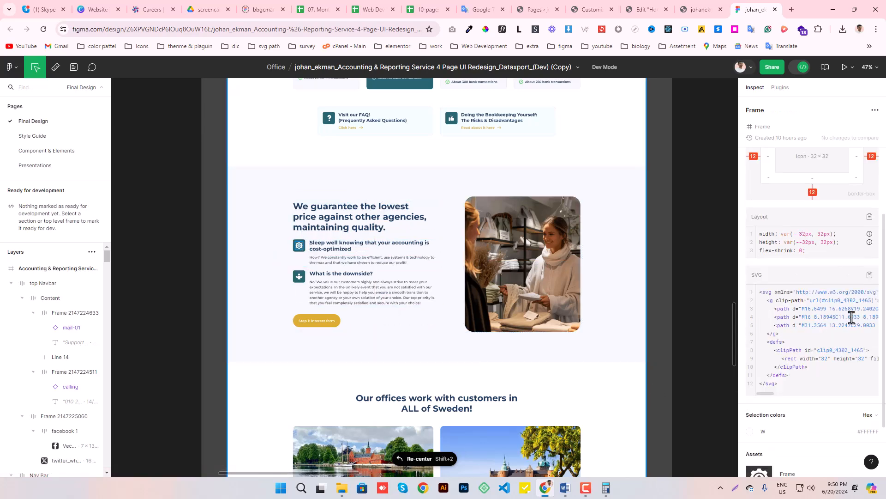
{"action": "scroll", "coordinate": [845, 295], "scroll_direction": "down", "scroll_amount": 3}
{"action": "left_click", "coordinate": [872, 405]}
- Upload the downloaded gear file Frame-44.svg, insert it as the icon box's header icon, and save the page
{"action": "left_click", "coordinate": [644, 9]}
{"action": "left_click", "coordinate": [843, 30]}
{"action": "left_click_drag", "start_coordinate": [748, 77], "coordinate": [364, 237]}
{"action": "left_click", "coordinate": [307, 93]}
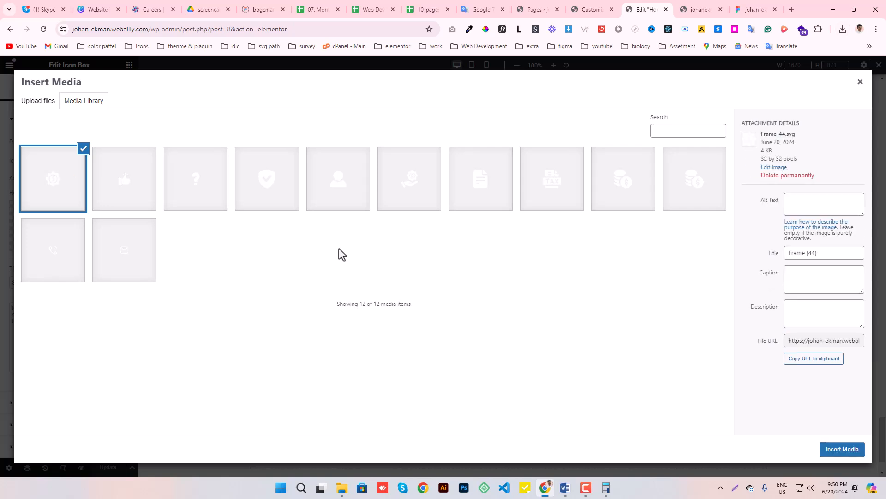
{"action": "left_click", "coordinate": [842, 448]}
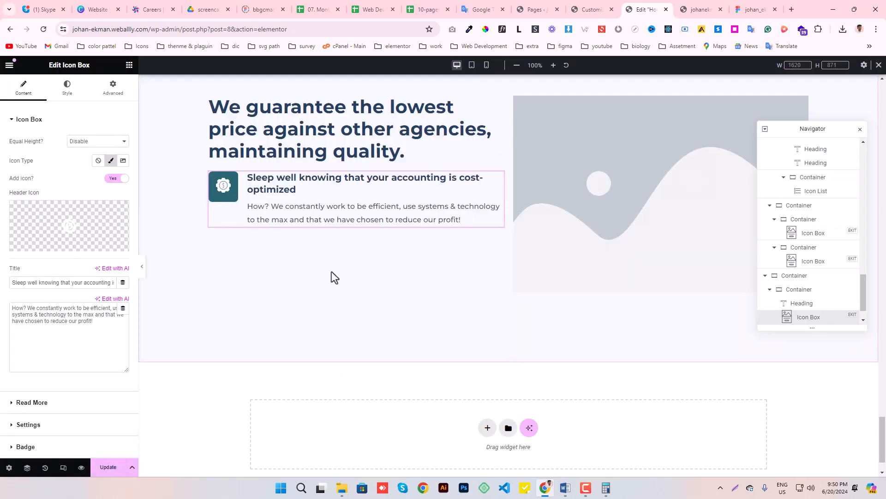
{"action": "left_click", "coordinate": [108, 468]}
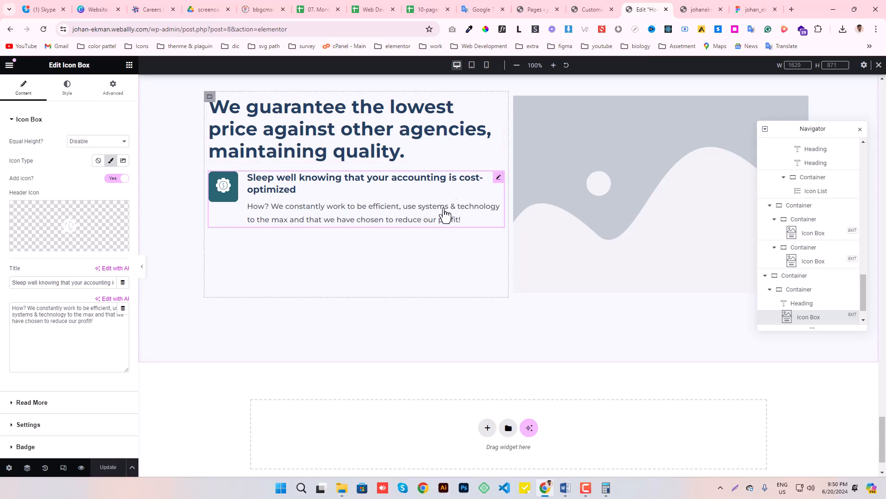
- Duplicate the icon box and download the icon beside "What is the downside?" from the Figma design
{"action": "right_click", "coordinate": [498, 180]}
{"action": "left_click", "coordinate": [519, 205]}
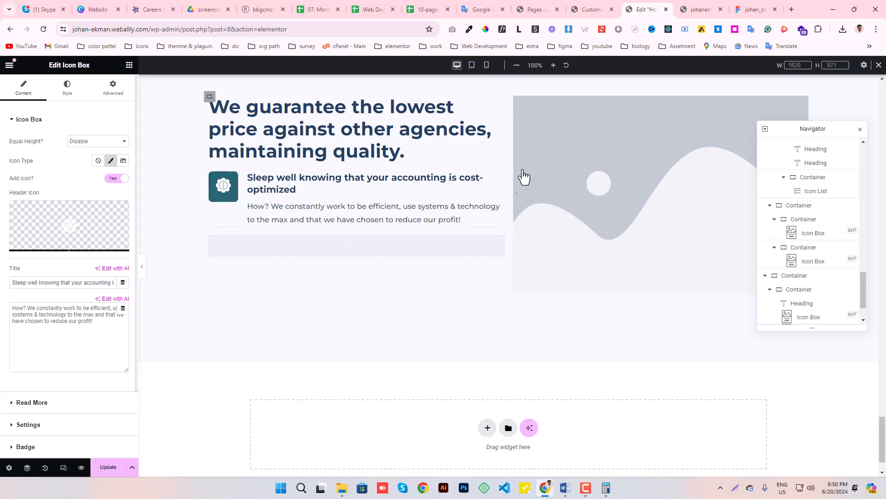
{"action": "left_click", "coordinate": [744, 8]}
{"action": "left_click", "coordinate": [298, 277]}
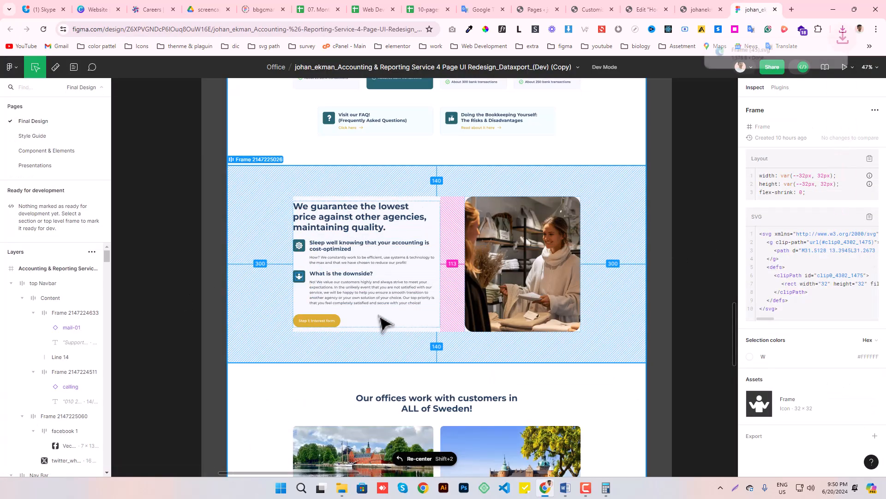
- Replace the duplicated icon box's title with "What is the downside?" copied from the Figma design
{"action": "left_click", "coordinate": [342, 273]}
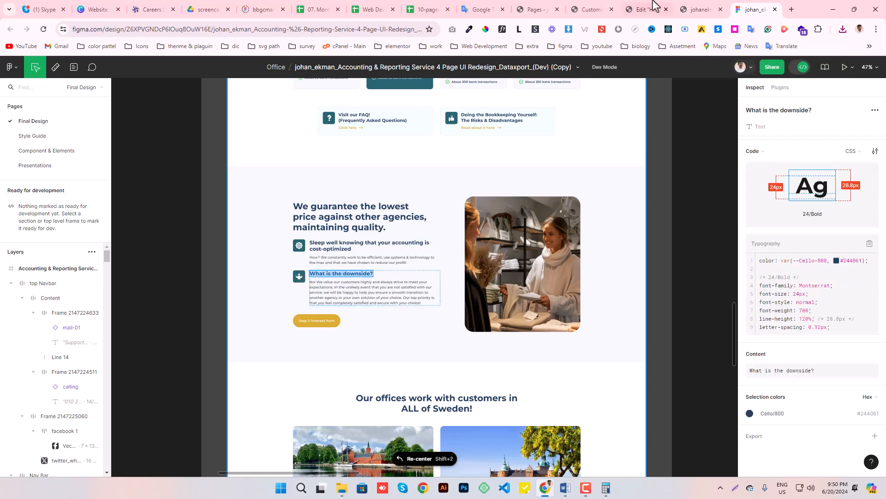
{"action": "left_click", "coordinate": [637, 7]}
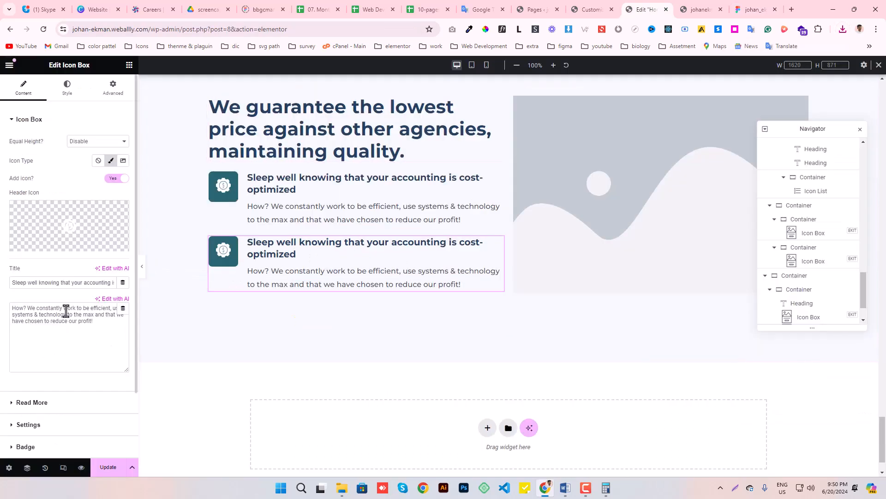
{"action": "triple_click", "coordinate": [63, 283]}
{"action": "type", "text": "What is the downside?"}
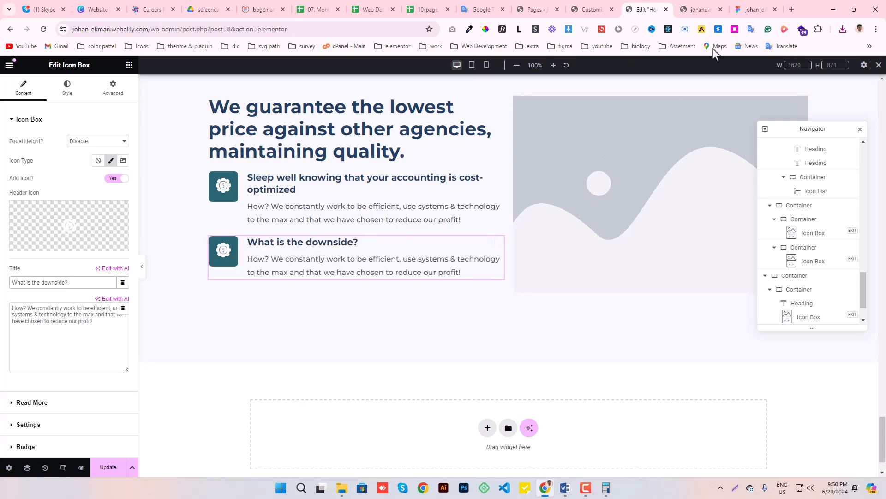
- Fill the second icon box's description with the "No! We value our customers highly..." paragraph copied from the Figma design
{"action": "left_click", "coordinate": [753, 9]}
{"action": "left_click", "coordinate": [342, 291]}
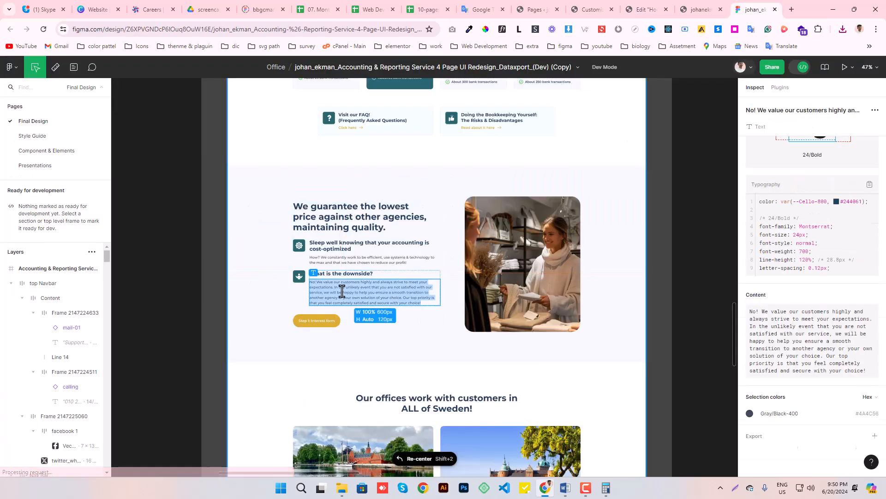
{"action": "left_click", "coordinate": [639, 7]}
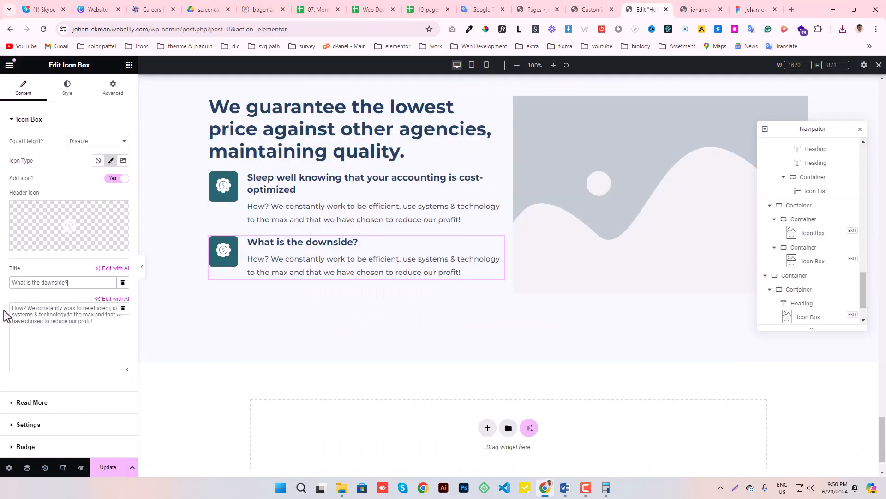
{"action": "left_click_drag", "start_coordinate": [107, 322], "coordinate": [3, 303]}
{"action": "type", "text": "No! We value our customers highly and always strive to meet your expectations. In the unlikely event that you are not satisfied with our service, we will be happy to help you ensure a smooth transition to another agency or your own solution of your choice. Our top priority is that you feel completely satisfied and secure with your choice!"}
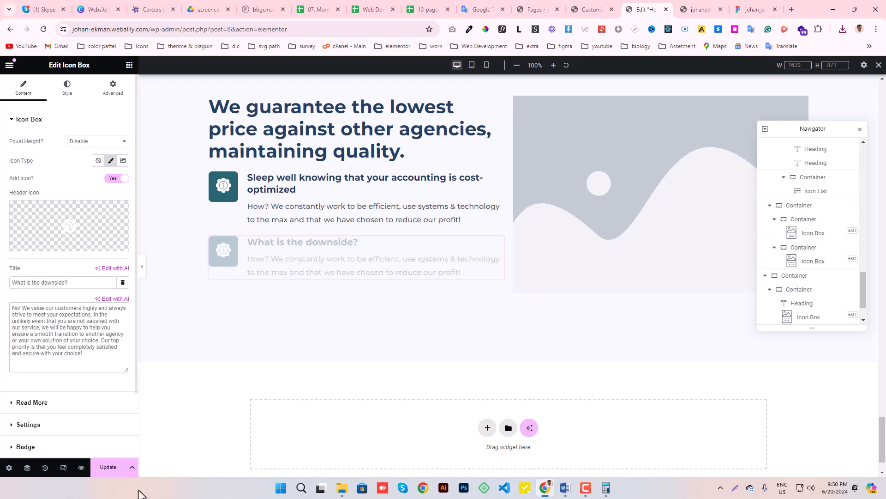
- Copy the existing yellow button from a section higher up the page and paste it below the second icon box
{"action": "left_click", "coordinate": [129, 66]}
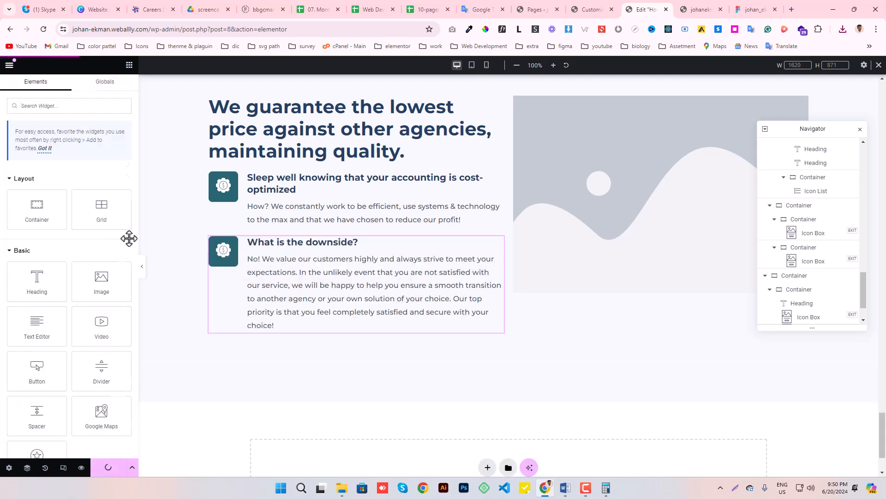
{"action": "scroll", "coordinate": [452, 201], "scroll_direction": "up", "scroll_amount": 20}
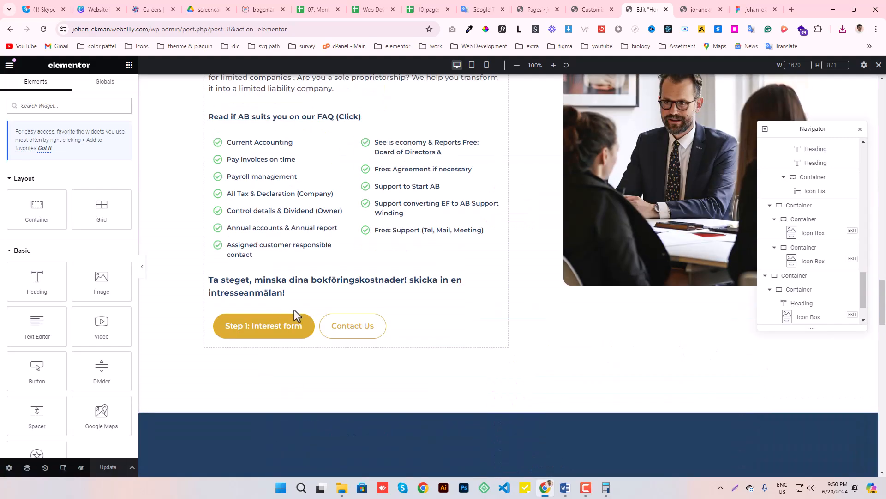
{"action": "right_click", "coordinate": [310, 321]}
{"action": "left_click", "coordinate": [337, 324]}
{"action": "scroll", "coordinate": [321, 278], "scroll_direction": "down", "scroll_amount": 20}
{"action": "scroll", "coordinate": [321, 276], "scroll_direction": "down", "scroll_amount": 6}
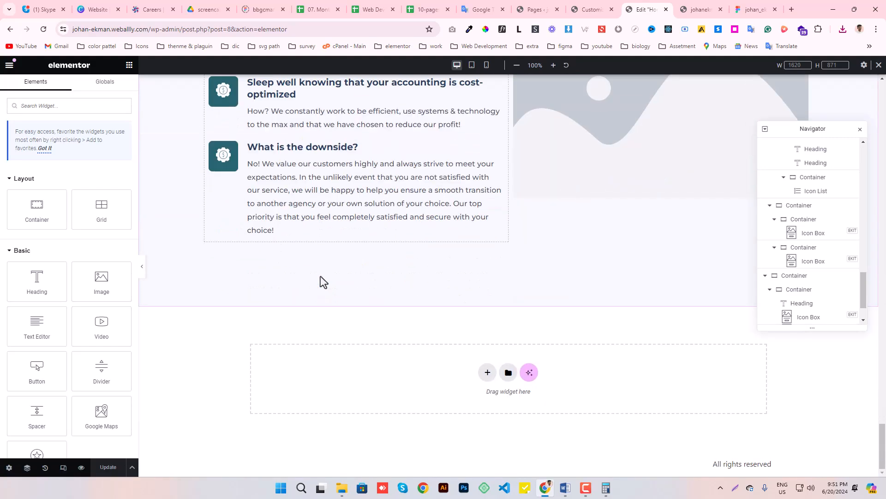
{"action": "right_click", "coordinate": [264, 230]}
{"action": "key", "text": "ctrl+v"}
- Set the pasted button's text to "Step 1: Interest form" copied from the Figma design
{"action": "left_click", "coordinate": [755, 9]}
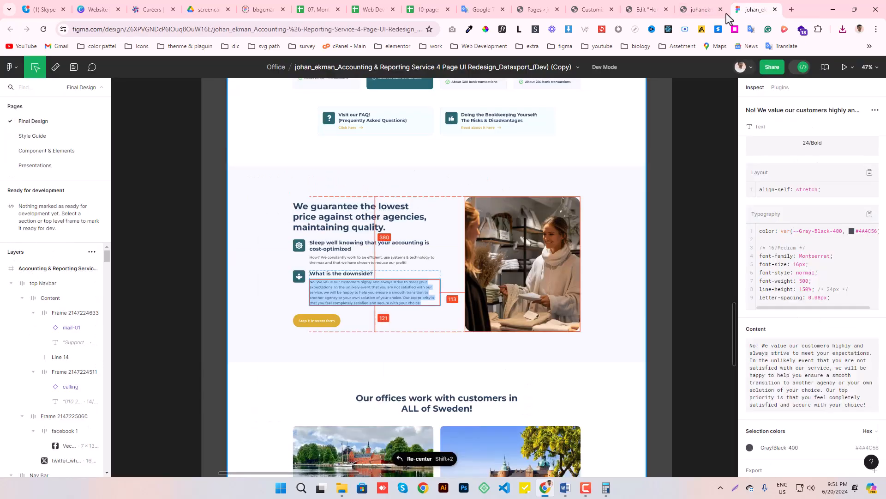
{"action": "left_click", "coordinate": [317, 321]}
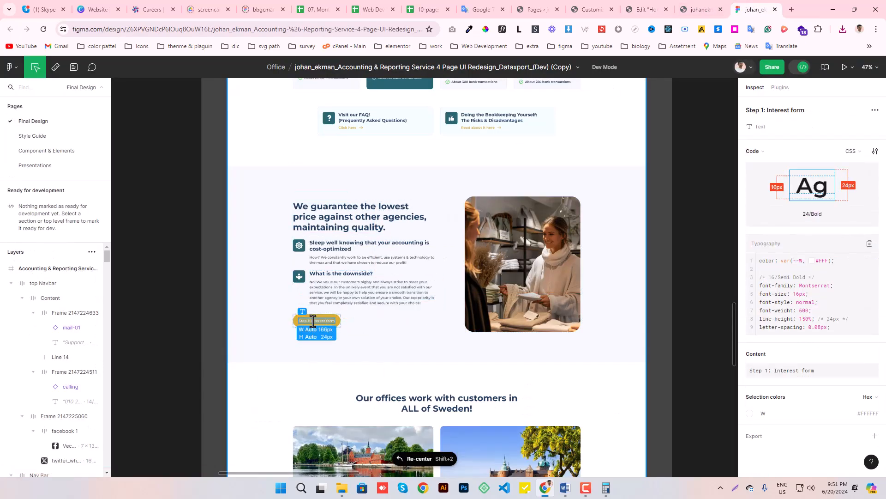
{"action": "left_click", "coordinate": [624, 7]}
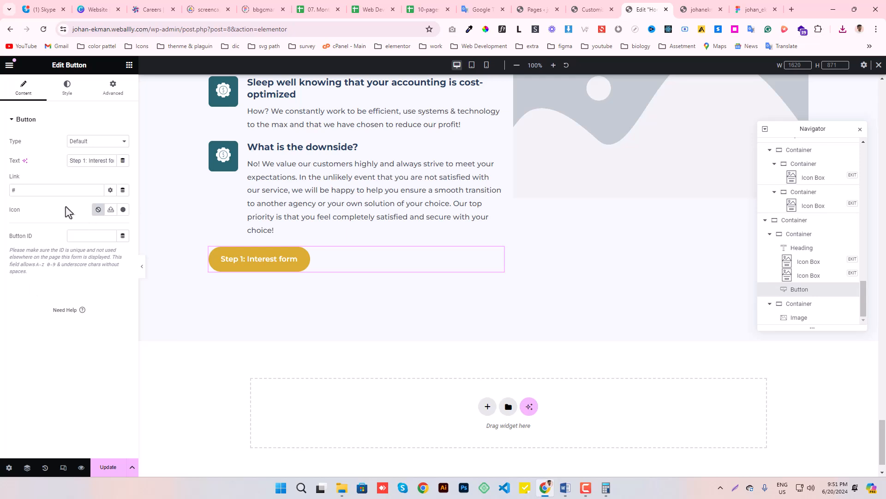
{"action": "key", "text": "ctrl+v"}
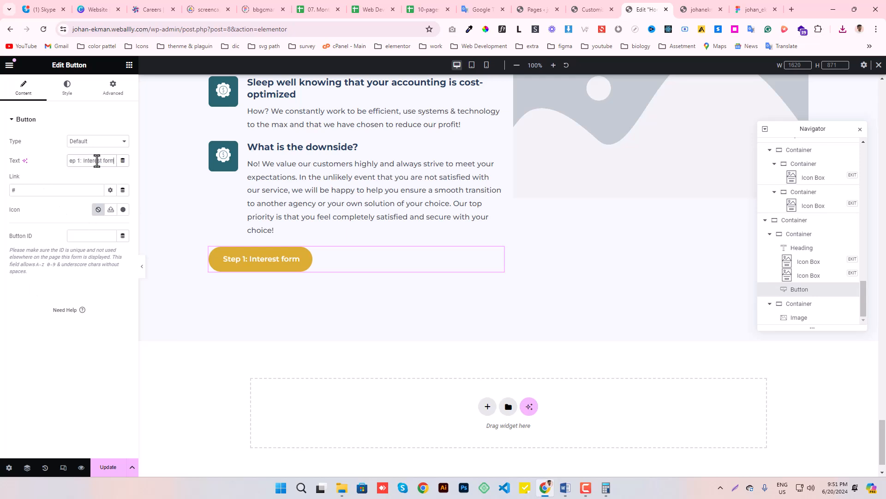
- Save the page and set the resolution of the section's placeholder image to Full
{"action": "left_click", "coordinate": [108, 467]}
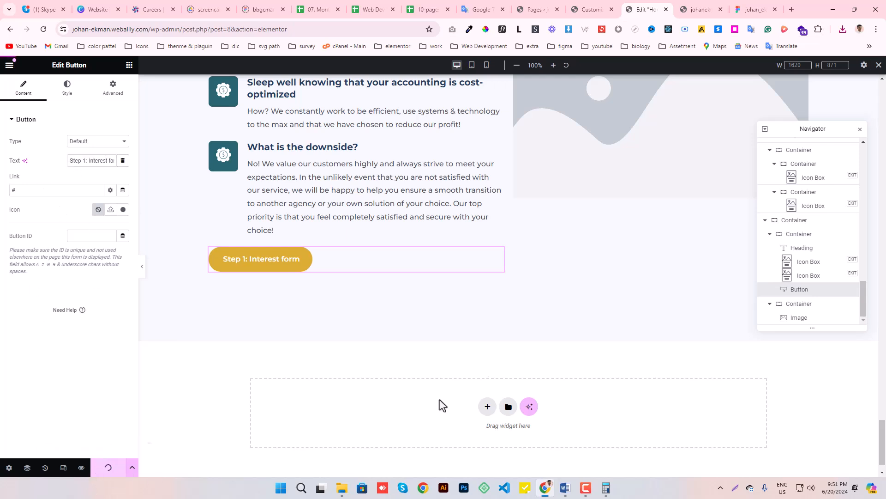
{"action": "left_click", "coordinate": [597, 192]}
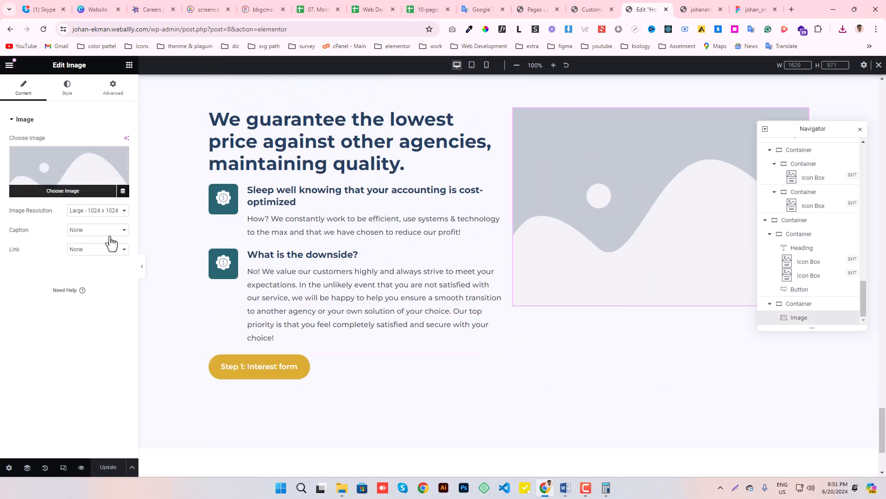
{"action": "left_click", "coordinate": [96, 212]}
{"action": "left_click", "coordinate": [85, 265]}
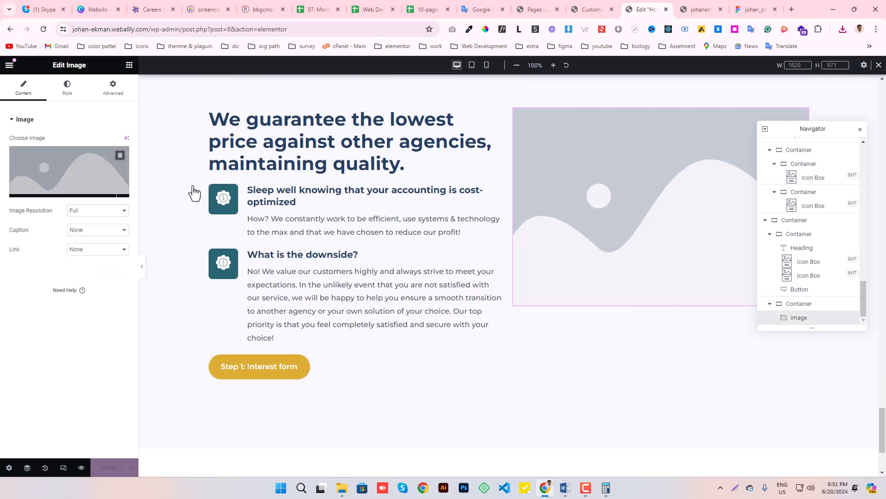
{"action": "left_click", "coordinate": [650, 196]}
- Switch to the Figma design, place a copy of the shop photo "image 13" on the empty canvas, and export it as a 1x PNG
{"action": "left_click", "coordinate": [753, 7]}
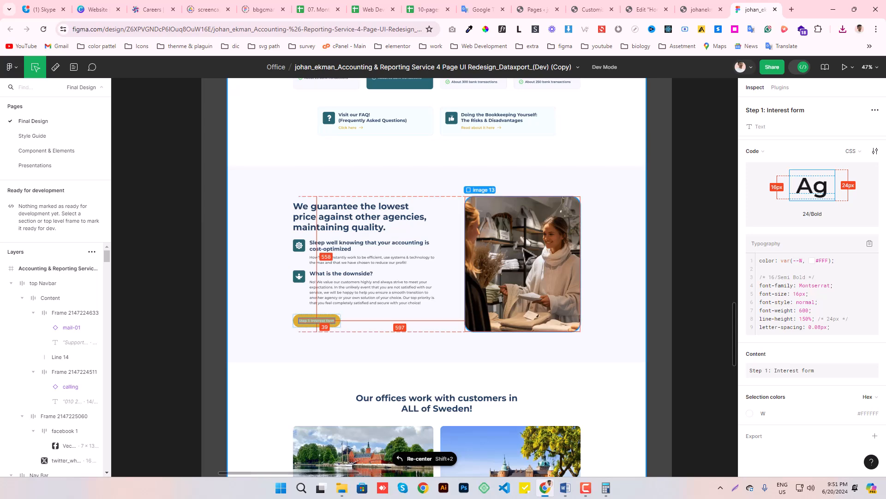
{"action": "left_click", "coordinate": [541, 254]}
{"action": "left_click", "coordinate": [803, 68]}
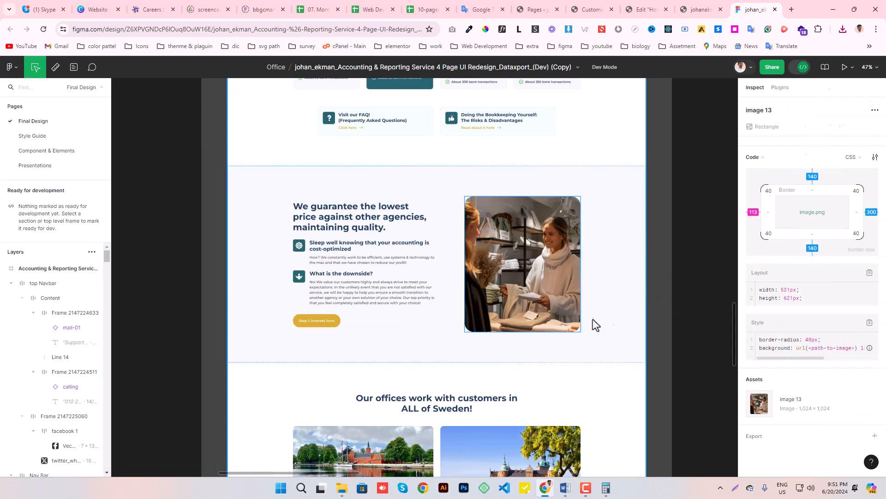
{"action": "scroll", "coordinate": [593, 317], "scroll_direction": "down", "scroll_amount": 3}
{"action": "left_click_drag", "start_coordinate": [559, 302], "coordinate": [221, 340]}
{"action": "left_click", "coordinate": [352, 398]}
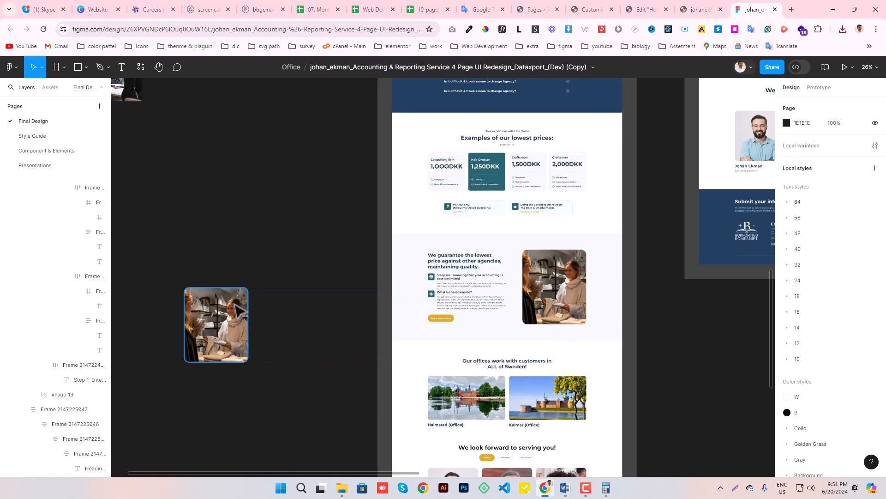
{"action": "left_click", "coordinate": [239, 308]}
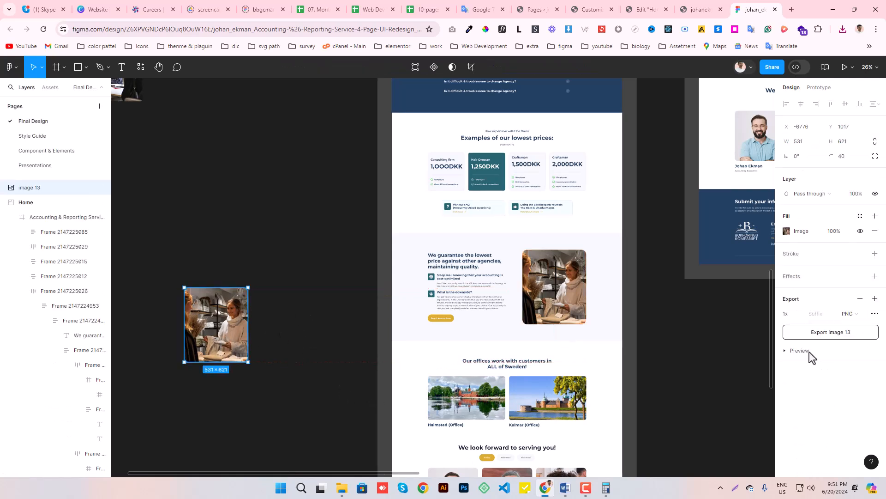
{"action": "left_click", "coordinate": [799, 351]}
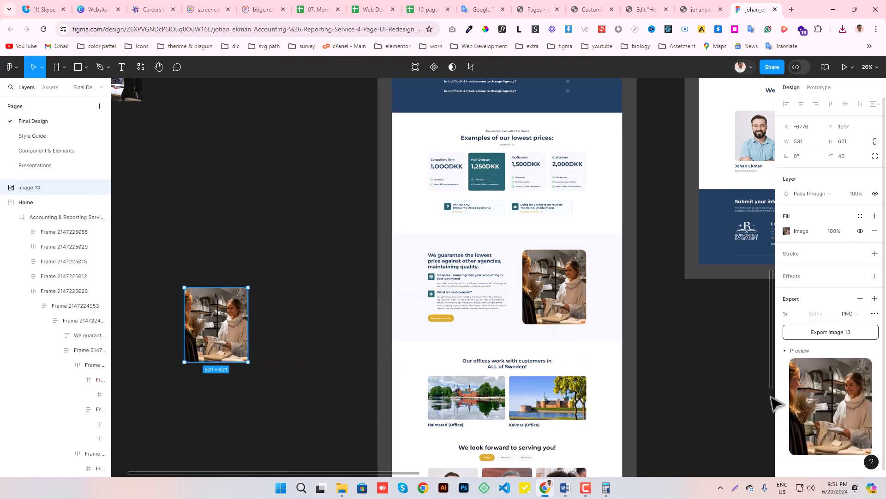
- Switch to the Elementor page, upload the exported image 13.png to the media library and insert it into the image widget
{"action": "left_click", "coordinate": [642, 9]}
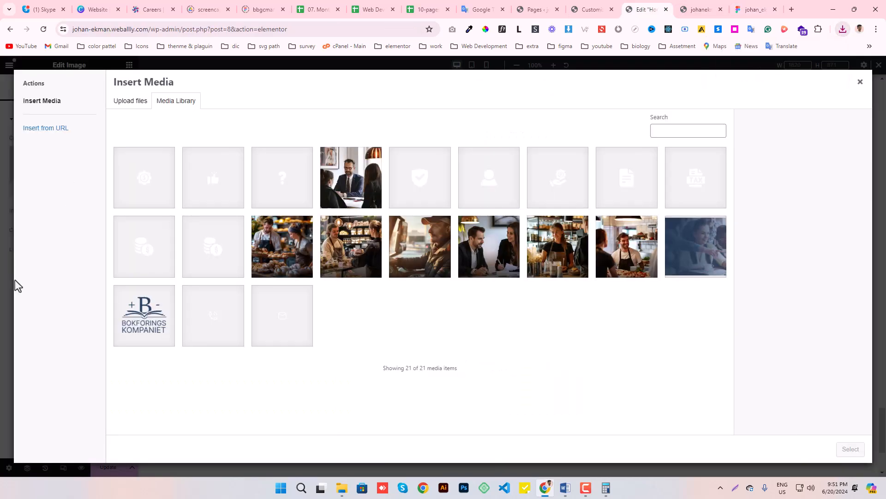
{"action": "left_click", "coordinate": [843, 29]}
{"action": "left_click_drag", "start_coordinate": [722, 71], "coordinate": [354, 106]}
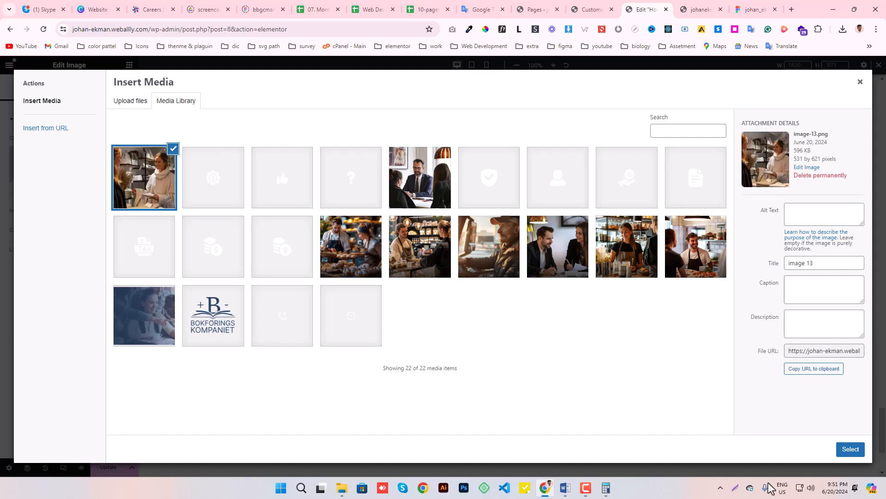
{"action": "left_click", "coordinate": [847, 454]}
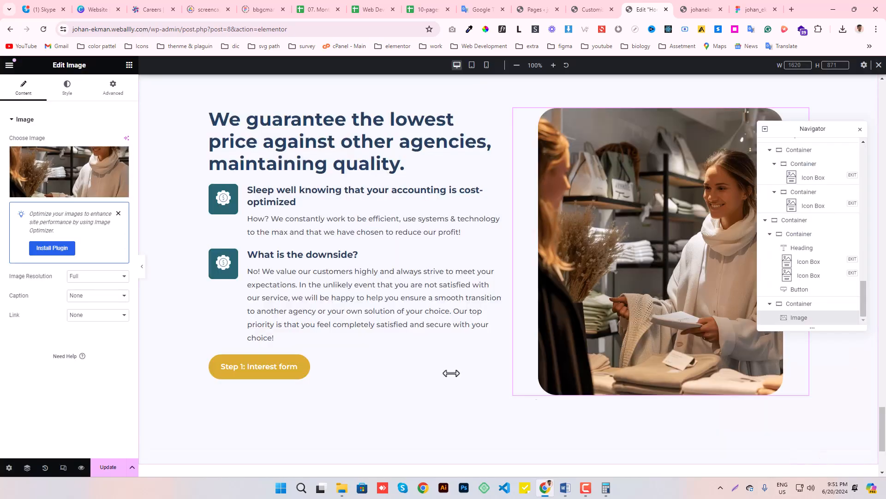
- Align the shop photo to the right within its container
{"action": "left_click", "coordinate": [67, 88]}
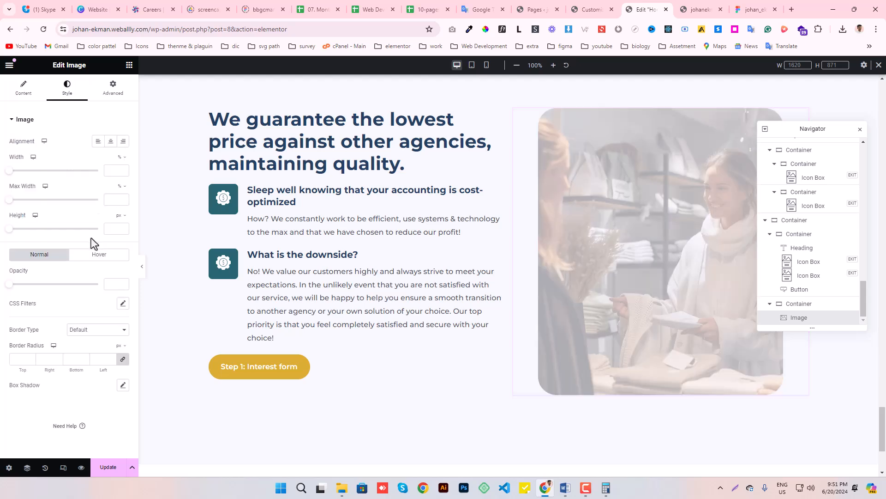
{"action": "left_click", "coordinate": [123, 141]}
{"action": "left_click_drag", "start_coordinate": [51, 364], "coordinate": [73, 479]}
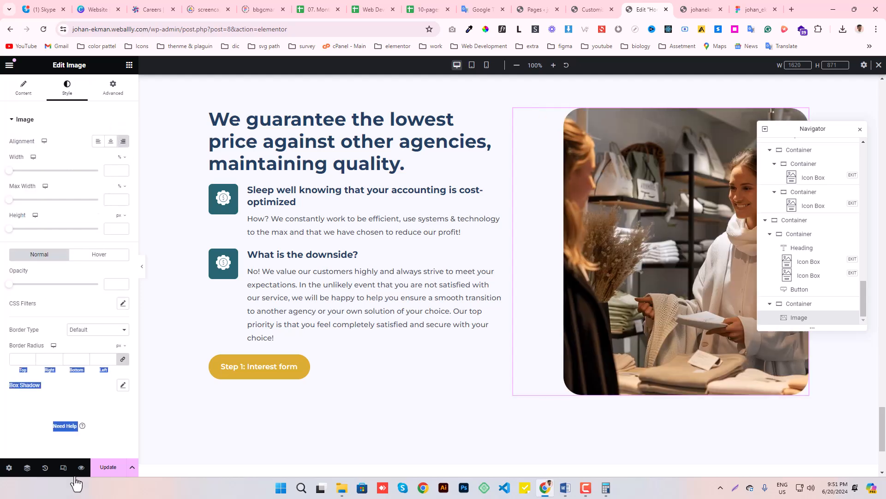
{"action": "left_click", "coordinate": [21, 434]}
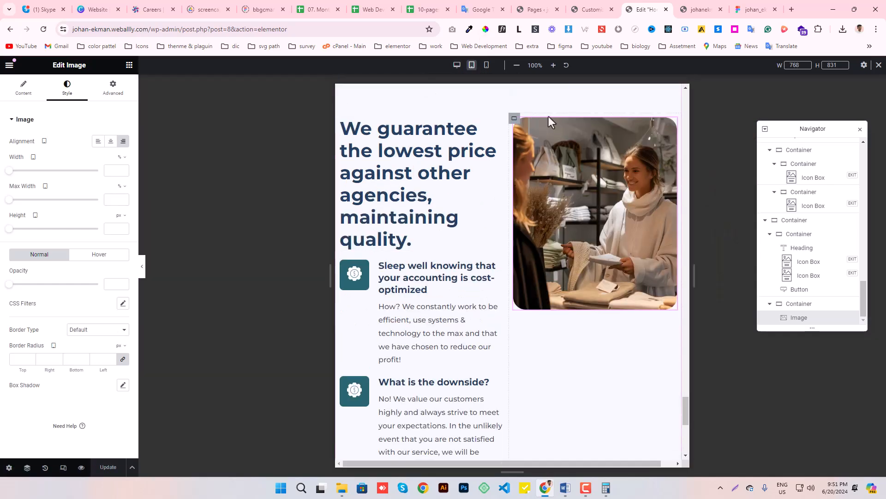
- In the tablet layout, set the direction of the "We guarantee the lowest price" section container to column
{"action": "scroll", "coordinate": [512, 161], "scroll_direction": "up", "scroll_amount": 2}
{"action": "left_click", "coordinate": [506, 156]}
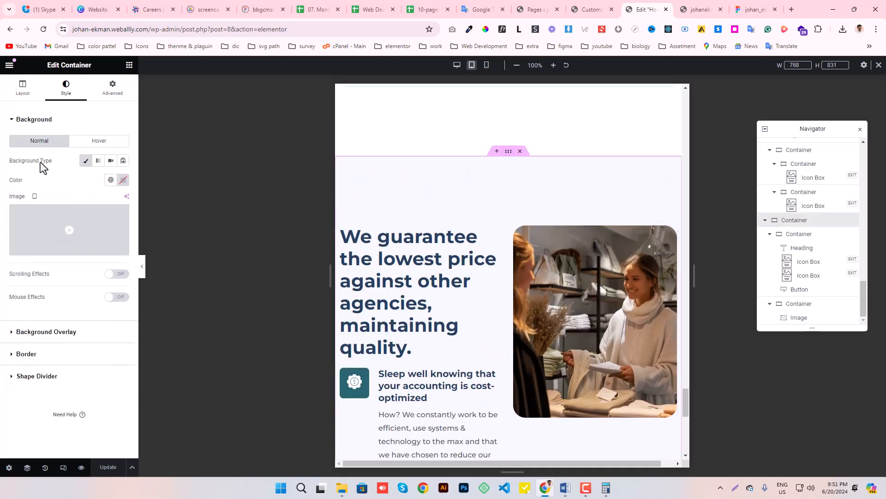
{"action": "left_click", "coordinate": [22, 88]}
{"action": "left_click", "coordinate": [98, 275]}
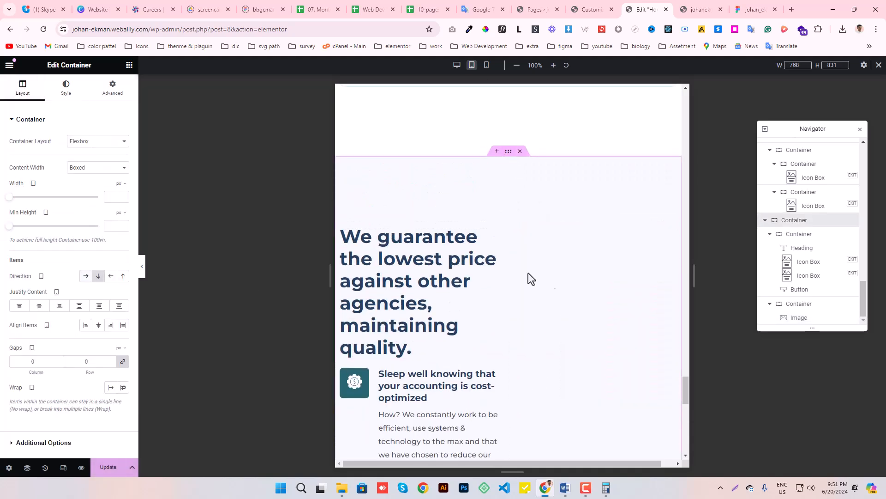
- Set the image container's order to start so the photo sits above the text in the tablet layout
{"action": "scroll", "coordinate": [461, 289], "scroll_direction": "down", "scroll_amount": 5}
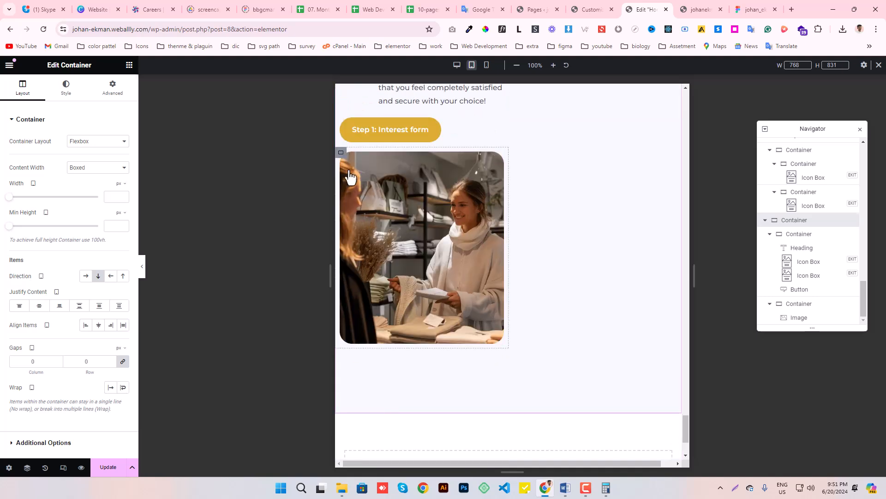
{"action": "left_click", "coordinate": [341, 152]}
{"action": "left_click", "coordinate": [113, 88]}
{"action": "left_click", "coordinate": [98, 250]}
{"action": "scroll", "coordinate": [517, 237], "scroll_direction": "up", "scroll_amount": 10}
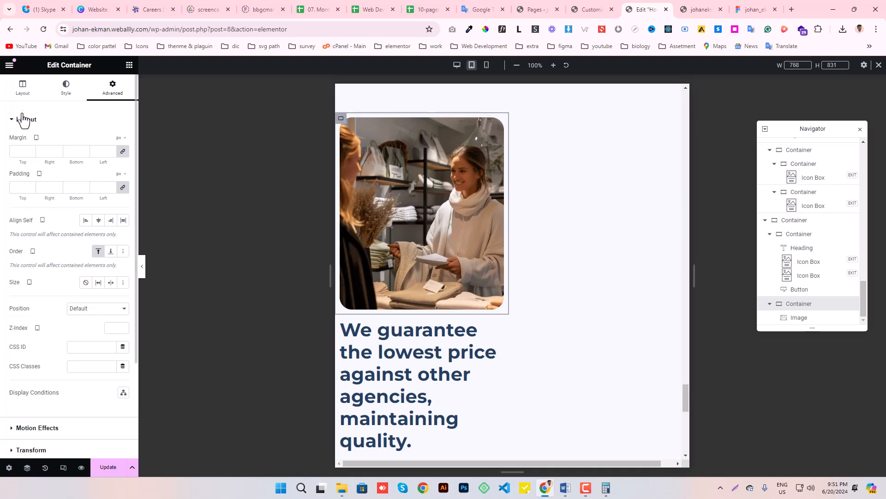
- Set both the image container's width and the photo's own width to 100% in the tablet layout
{"action": "left_click", "coordinate": [22, 87]}
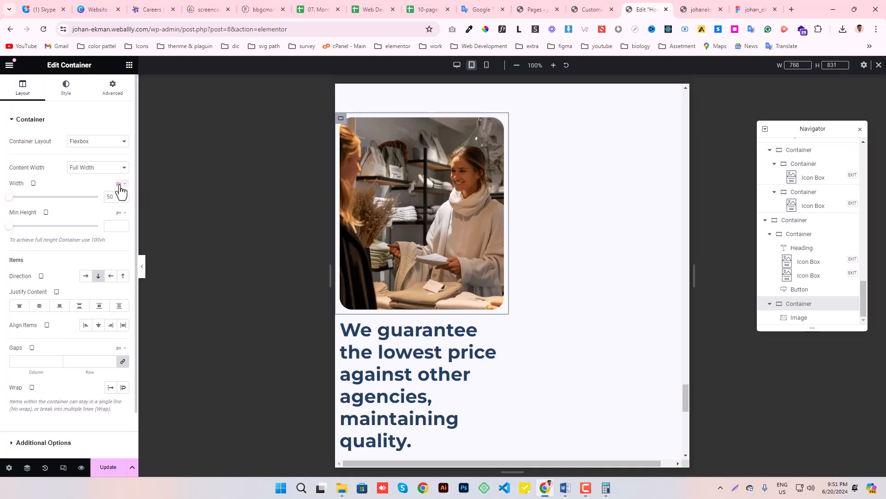
{"action": "left_click", "coordinate": [116, 197]}
{"action": "left_click_drag", "start_coordinate": [52, 196], "coordinate": [116, 199]}
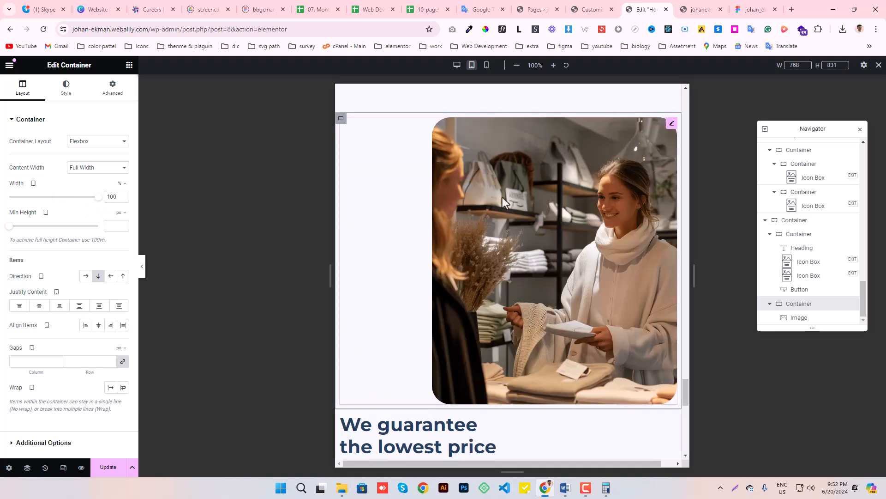
{"action": "left_click", "coordinate": [68, 86]}
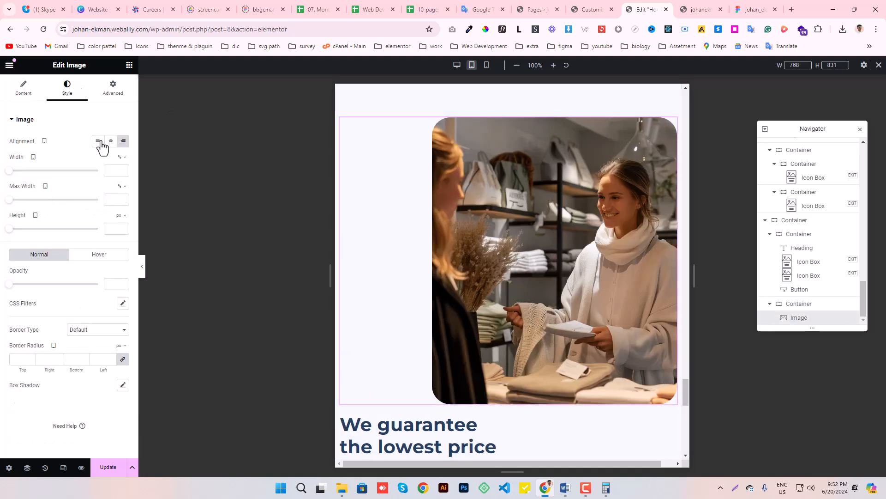
{"action": "left_click_drag", "start_coordinate": [8, 171], "coordinate": [99, 172]}
- Set the width of the container holding the heading, icon boxes and button to 100% in the tablet layout
{"action": "scroll", "coordinate": [550, 279], "scroll_direction": "down", "scroll_amount": 5}
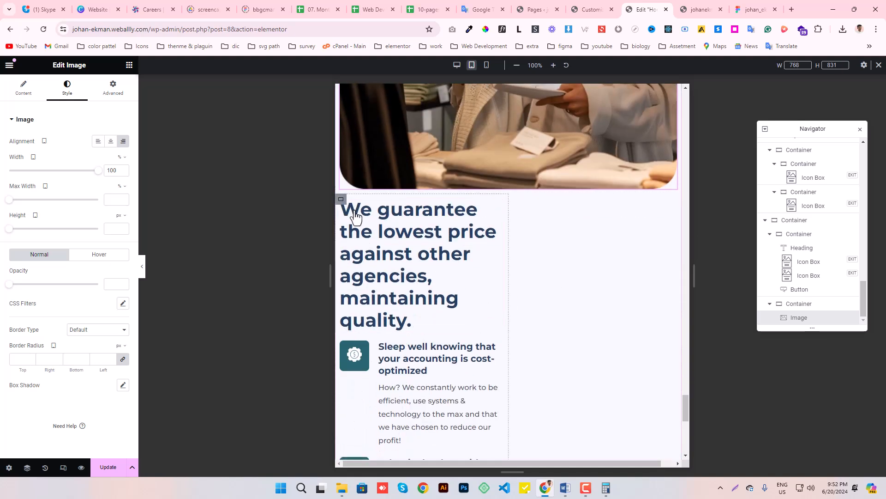
{"action": "left_click", "coordinate": [341, 199]}
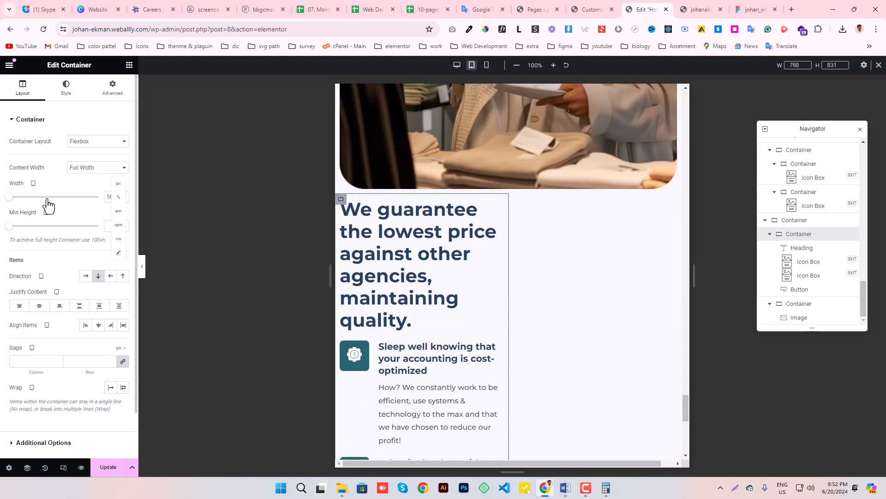
{"action": "left_click_drag", "start_coordinate": [55, 202], "coordinate": [98, 197]}
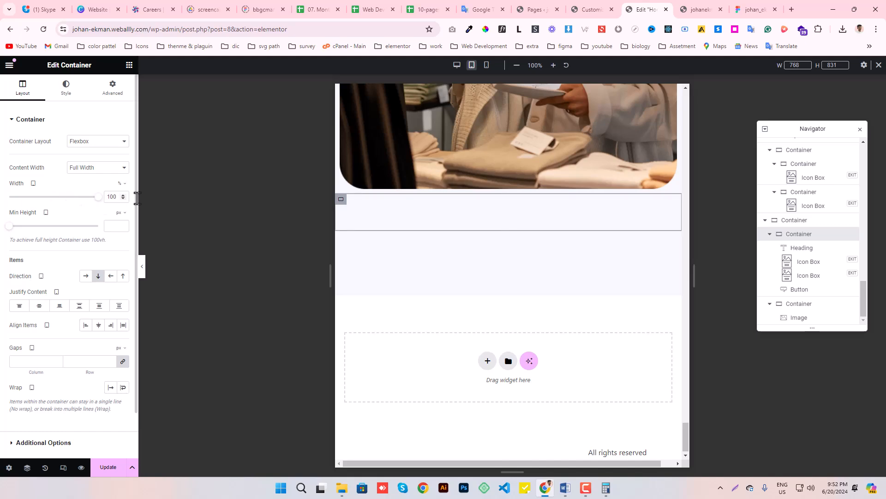
{"action": "scroll", "coordinate": [508, 249], "scroll_direction": "down", "scroll_amount": 2}
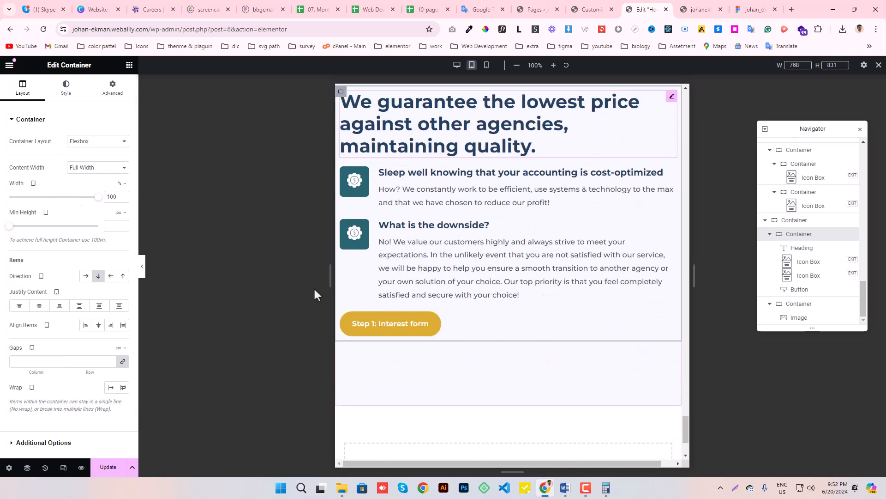
- Examine the section's photo, heading, icon boxes and button in the mobile preview
{"action": "scroll", "coordinate": [520, 182], "scroll_direction": "up", "scroll_amount": 2}
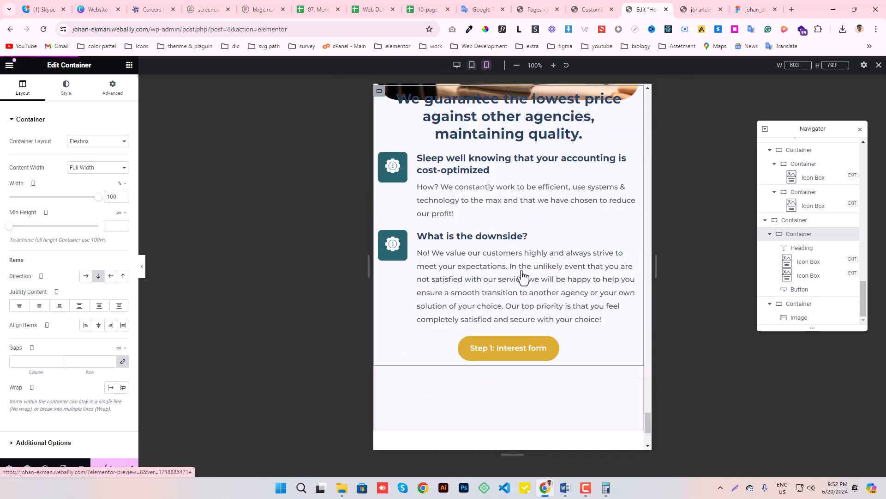
{"action": "scroll", "coordinate": [526, 266], "scroll_direction": "up", "scroll_amount": 4}
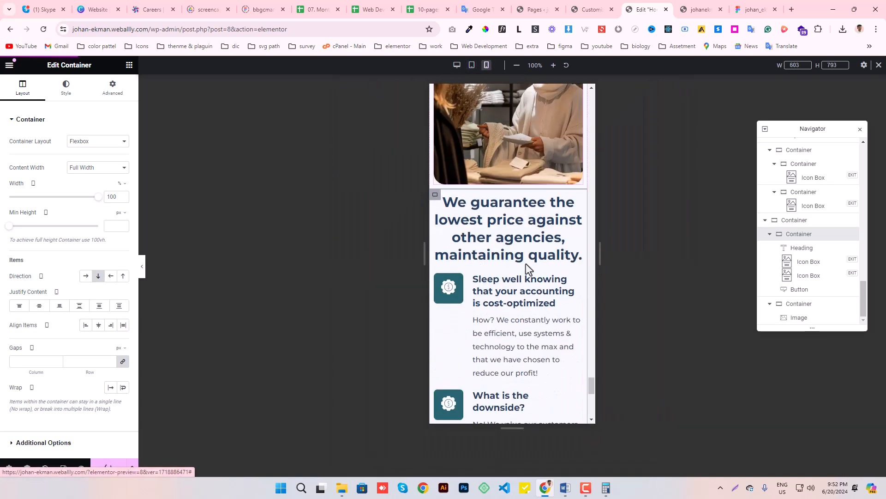
{"action": "scroll", "coordinate": [526, 266], "scroll_direction": "down", "scroll_amount": 5}
{"action": "scroll", "coordinate": [526, 265], "scroll_direction": "down", "scroll_amount": 2}
{"action": "scroll", "coordinate": [527, 265], "scroll_direction": "up", "scroll_amount": 4}
{"action": "scroll", "coordinate": [526, 266], "scroll_direction": "down", "scroll_amount": 4}
{"action": "scroll", "coordinate": [527, 270], "scroll_direction": "up", "scroll_amount": 4}
{"action": "scroll", "coordinate": [525, 271], "scroll_direction": "down", "scroll_amount": 2}
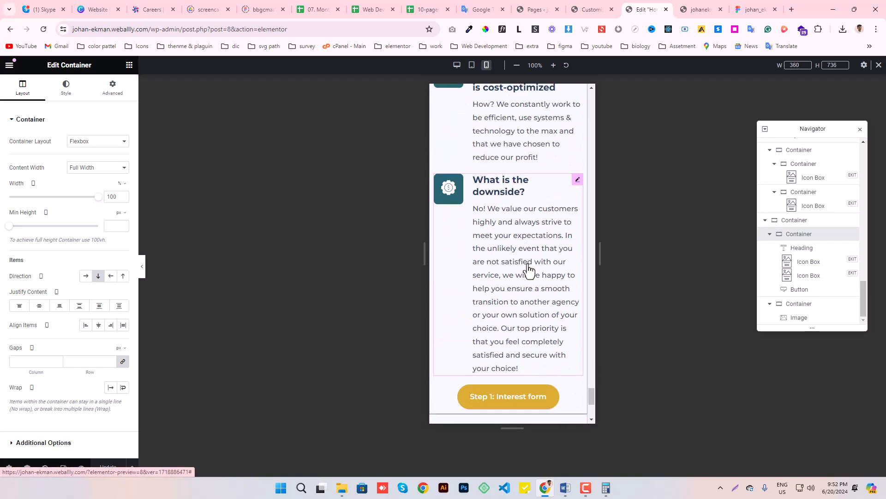
{"action": "scroll", "coordinate": [508, 253], "scroll_direction": "down", "scroll_amount": 2}
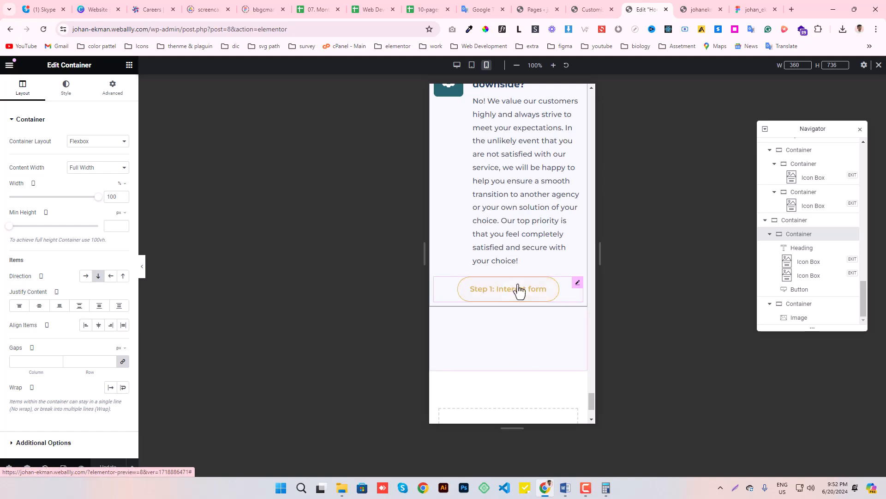
{"action": "left_click", "coordinate": [577, 282]}
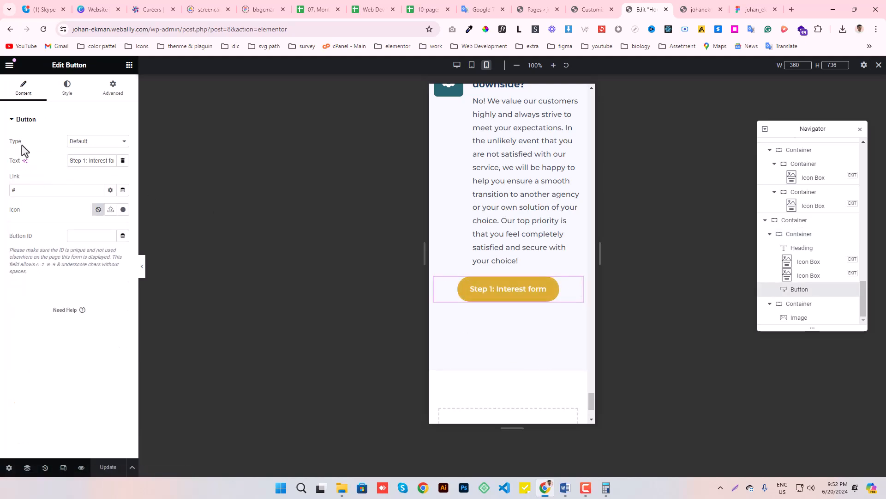
{"action": "scroll", "coordinate": [521, 203], "scroll_direction": "up", "scroll_amount": 6}
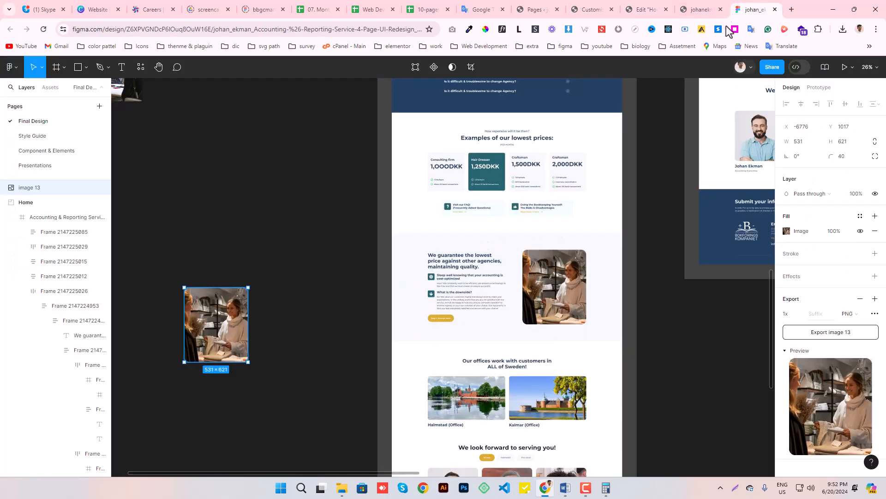
- Switch to the Figma design and inspect the "Our offices work with customers in ALL of Sweden!" heading's typography in Dev Mode
{"action": "left_click", "coordinate": [756, 1]}
{"action": "scroll", "coordinate": [475, 258], "scroll_direction": "down", "scroll_amount": 4}
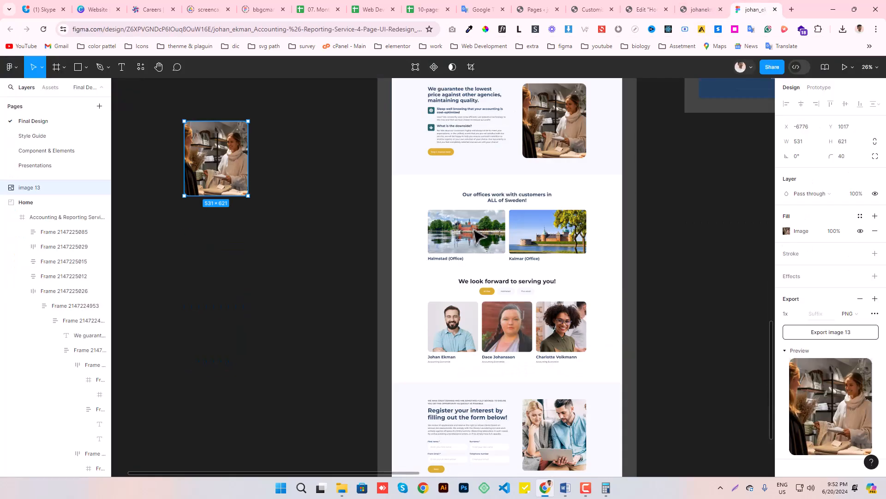
{"action": "scroll", "coordinate": [573, 257], "scroll_direction": "up", "scroll_amount": 2}
{"action": "scroll", "coordinate": [572, 256], "scroll_direction": "up", "scroll_amount": 6}
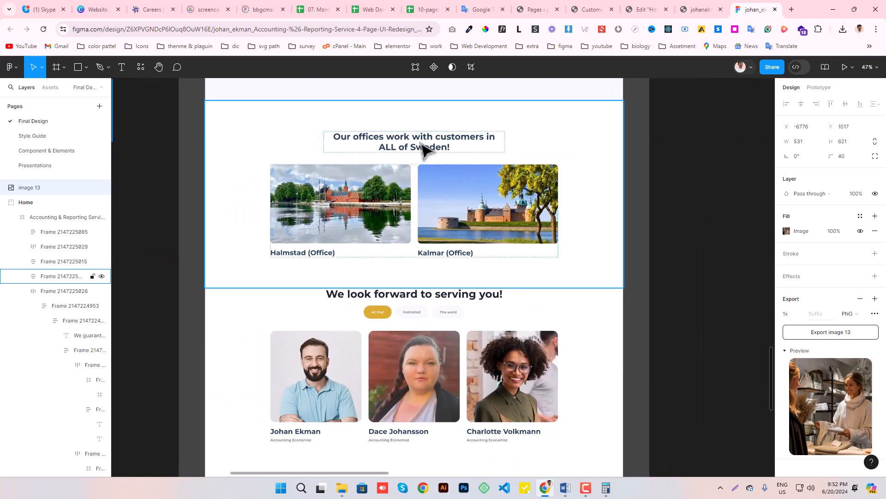
{"action": "left_click", "coordinate": [471, 164]}
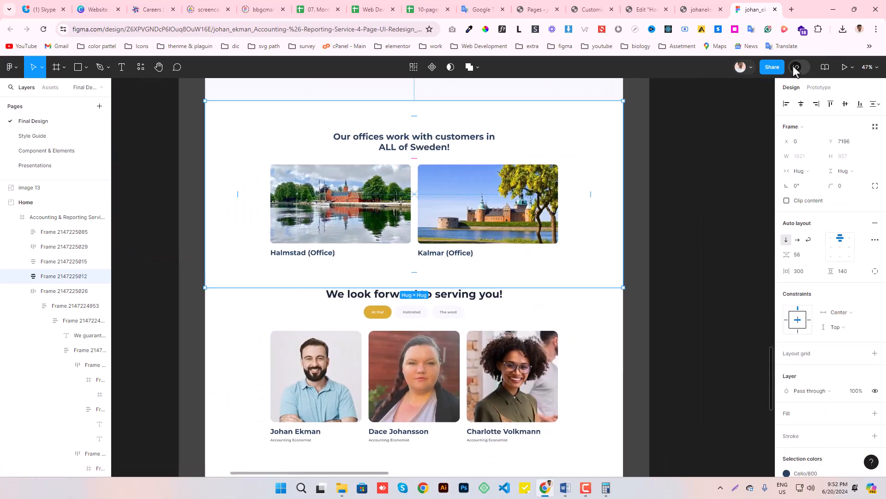
{"action": "key", "text": "shift+d"}
{"action": "left_click", "coordinate": [427, 147]}
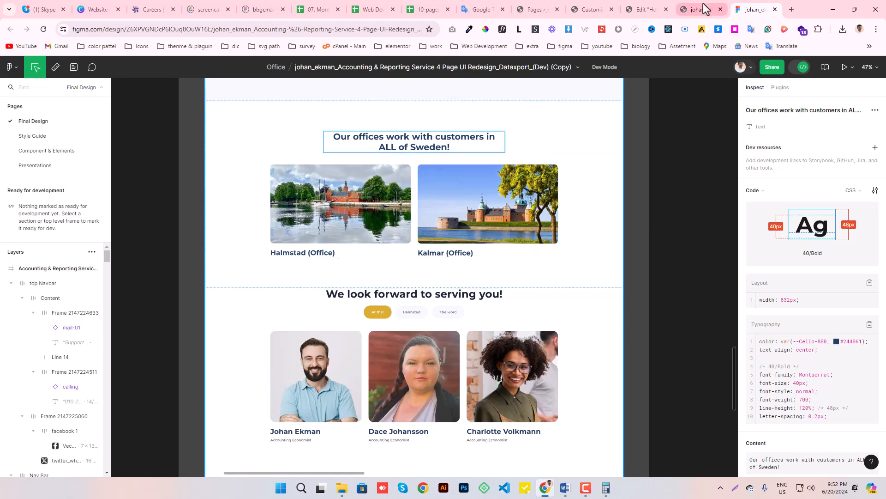
- Switch back to the Elementor editor and add a new single-column container below the "We guarantee the lowest price" section
{"action": "left_click", "coordinate": [639, 6]}
{"action": "scroll", "coordinate": [540, 374], "scroll_direction": "down", "scroll_amount": 2}
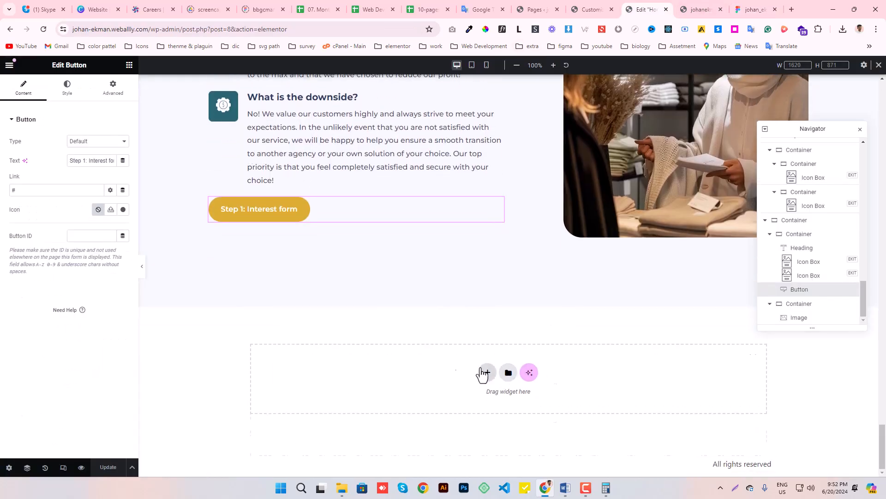
{"action": "left_click", "coordinate": [483, 370]}
{"action": "left_click", "coordinate": [479, 360]}
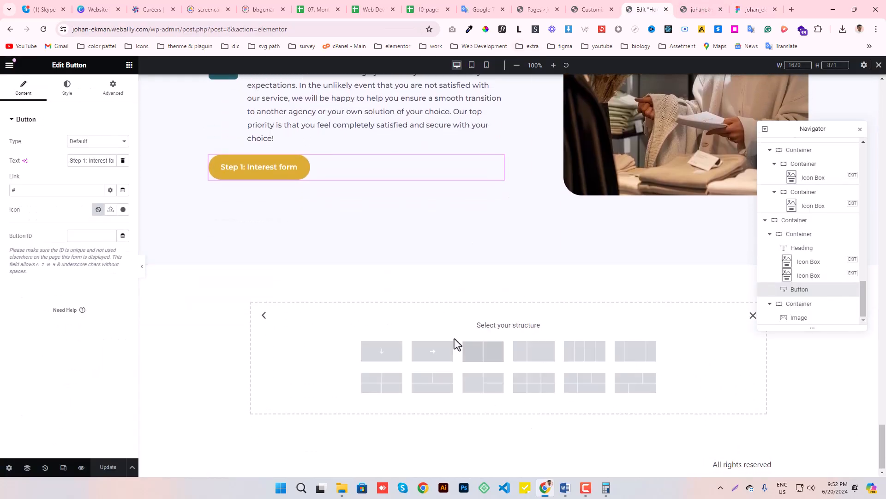
{"action": "left_click", "coordinate": [402, 355]}
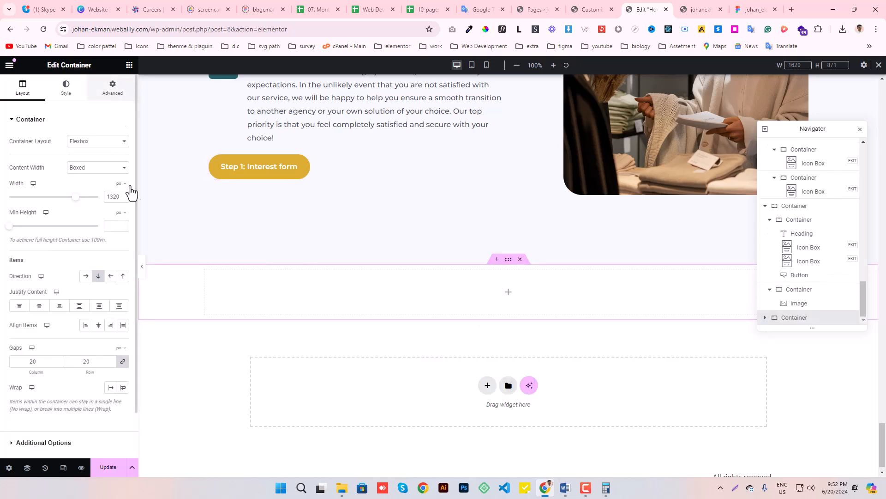
- Set the new container's top and bottom padding to 140 px with 0 on the sides, and update the page
{"action": "left_click", "coordinate": [113, 88]}
{"action": "left_click", "coordinate": [123, 187]}
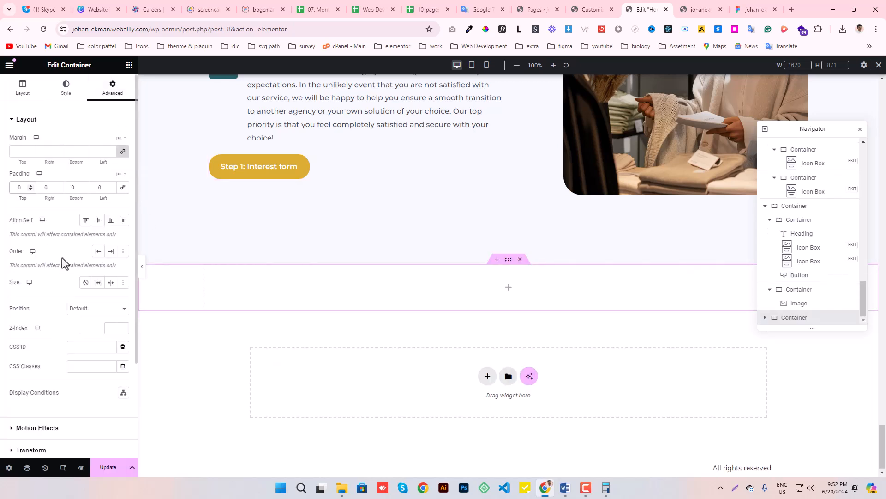
{"action": "type", "text": "14"}
{"action": "type", "text": "14"}
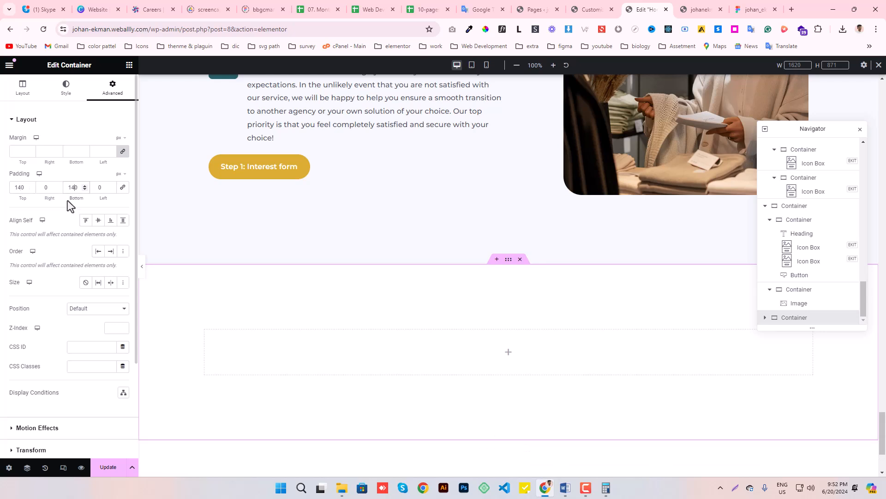
{"action": "left_click", "coordinate": [95, 455]}
{"action": "left_click", "coordinate": [104, 467]}
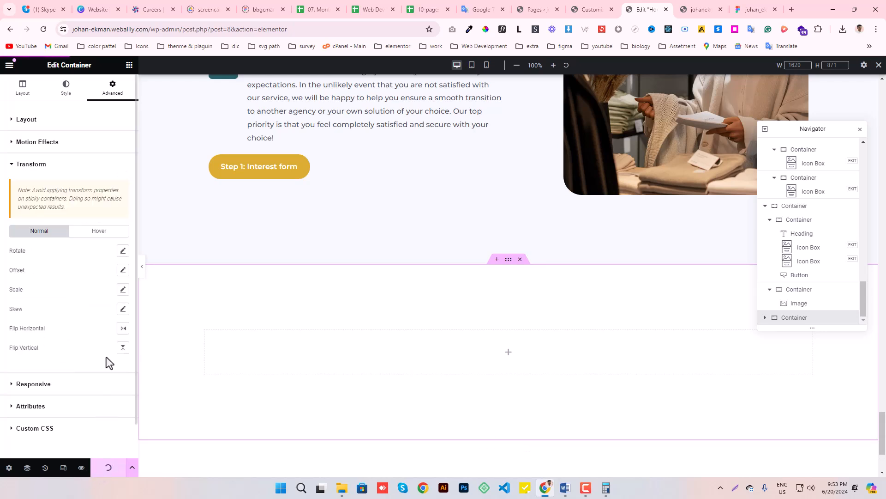
- Copy the "We guarantee the lowest price" heading and paste it into the new empty container
{"action": "left_click", "coordinate": [129, 65]}
{"action": "scroll", "coordinate": [461, 287], "scroll_direction": "up", "scroll_amount": 4}
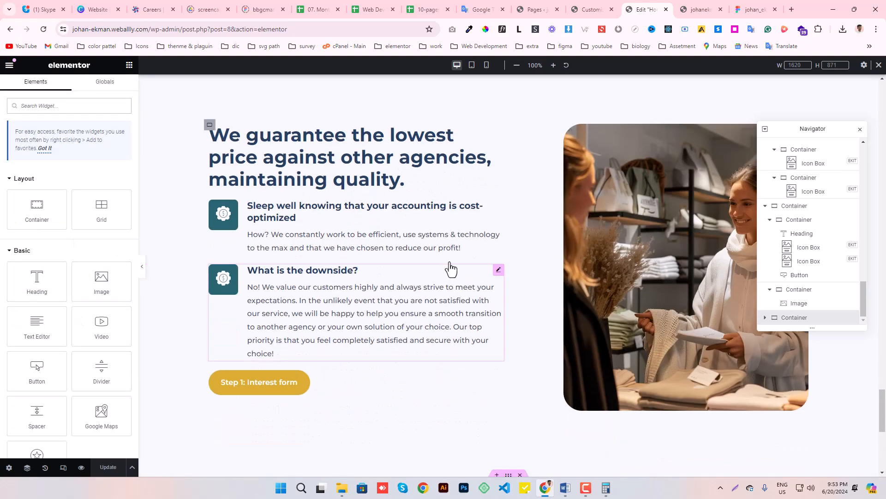
{"action": "right_click", "coordinate": [396, 176]}
{"action": "left_click", "coordinate": [380, 184]}
{"action": "scroll", "coordinate": [393, 184], "scroll_direction": "down", "scroll_amount": 1}
{"action": "scroll", "coordinate": [396, 188], "scroll_direction": "down", "scroll_amount": 7}
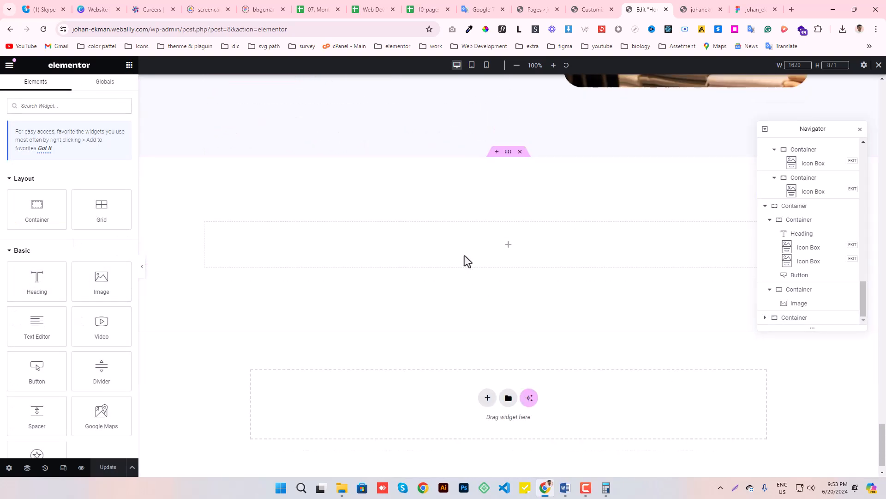
{"action": "right_click", "coordinate": [466, 256]}
{"action": "left_click", "coordinate": [484, 325]}
- Replace the pasted heading's title with Figma's "Our offices work with customers in ALL of Sweden!" and center-align it
{"action": "left_click", "coordinate": [739, 7]}
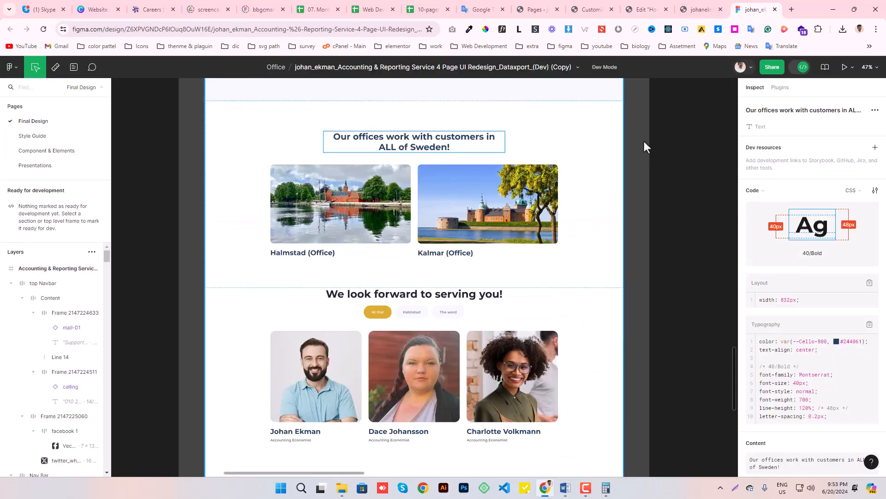
{"action": "left_click", "coordinate": [403, 144]}
{"action": "double_click", "coordinate": [404, 144]}
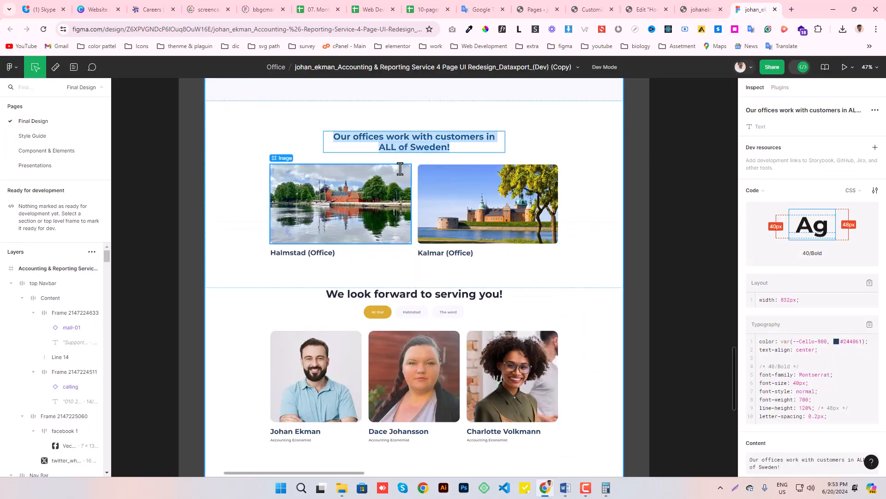
{"action": "left_click", "coordinate": [640, 8]}
{"action": "triple_click", "coordinate": [78, 170]}
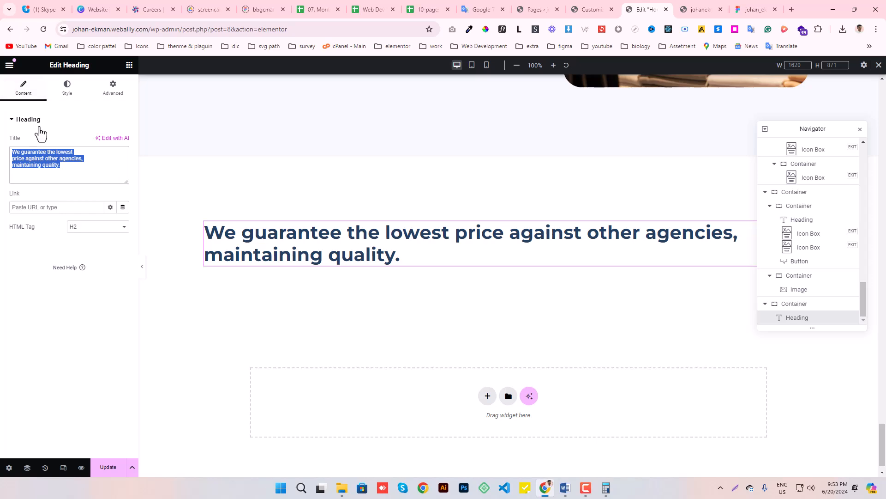
{"action": "key", "text": "ctrl+v"}
{"action": "left_click", "coordinate": [67, 86]}
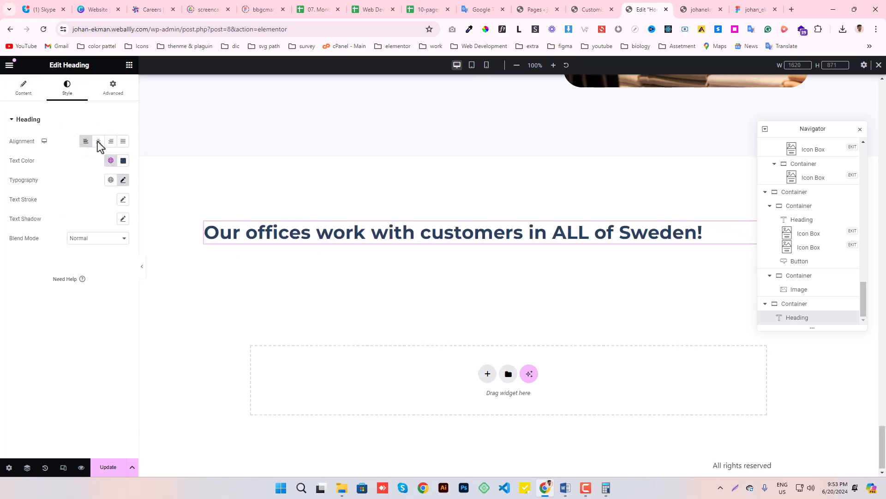
{"action": "left_click", "coordinate": [98, 141]}
- Insert <br class="wpt-md-none"> before "ALL of Sweden!" in the heading title to match Figma's line break, and update the page
{"action": "left_click", "coordinate": [22, 90]}
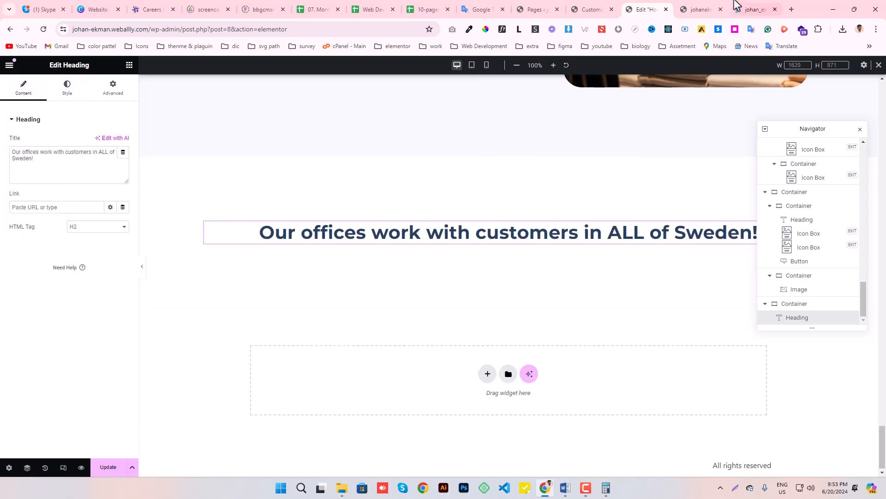
{"action": "left_click", "coordinate": [751, 9]}
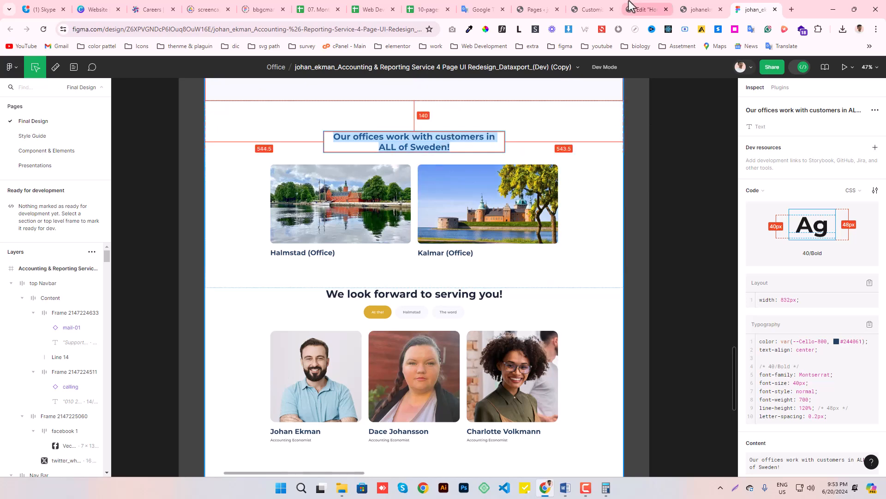
{"action": "left_click", "coordinate": [642, 9]}
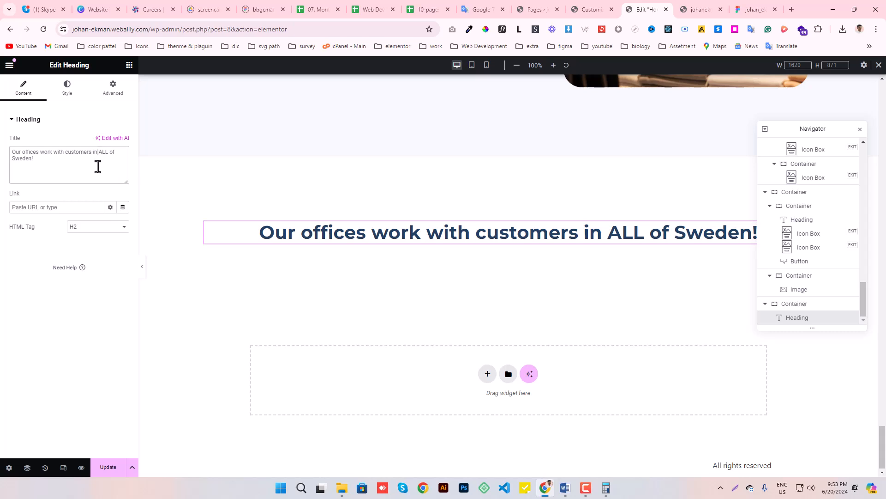
{"action": "type", "text": "<br>"}
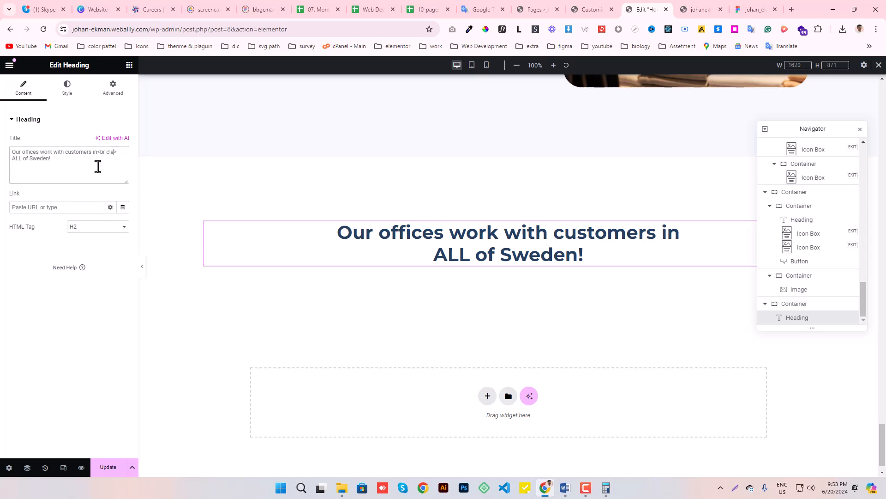
{"action": "type", "text": "wpt-md-none\""}
{"action": "left_click", "coordinate": [113, 477]}
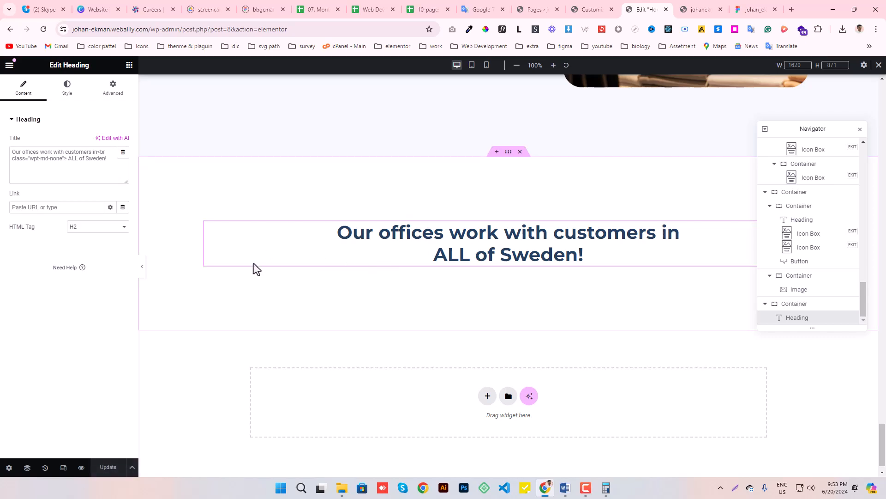
- Check the offices layout in Figma and add a nested container below the heading in the Elementor section
{"action": "scroll", "coordinate": [337, 229], "scroll_direction": "up", "scroll_amount": 1}
{"action": "scroll", "coordinate": [336, 229], "scroll_direction": "down", "scroll_amount": 2}
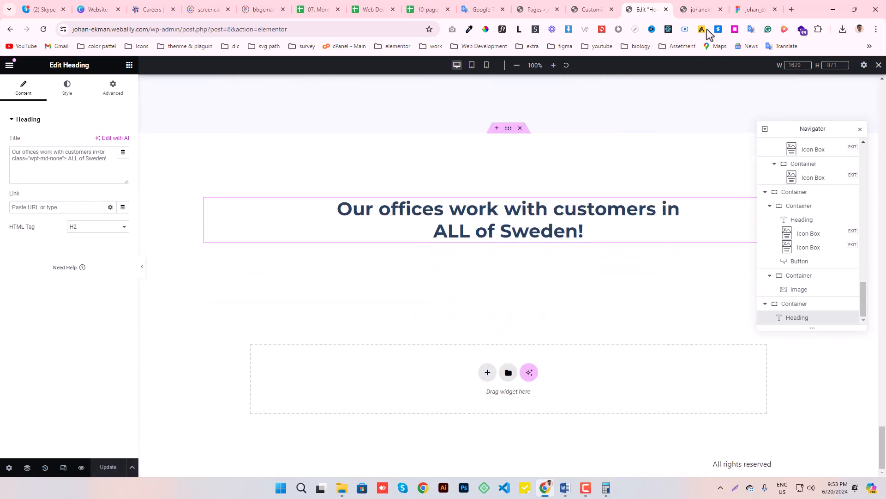
{"action": "left_click", "coordinate": [753, 10]}
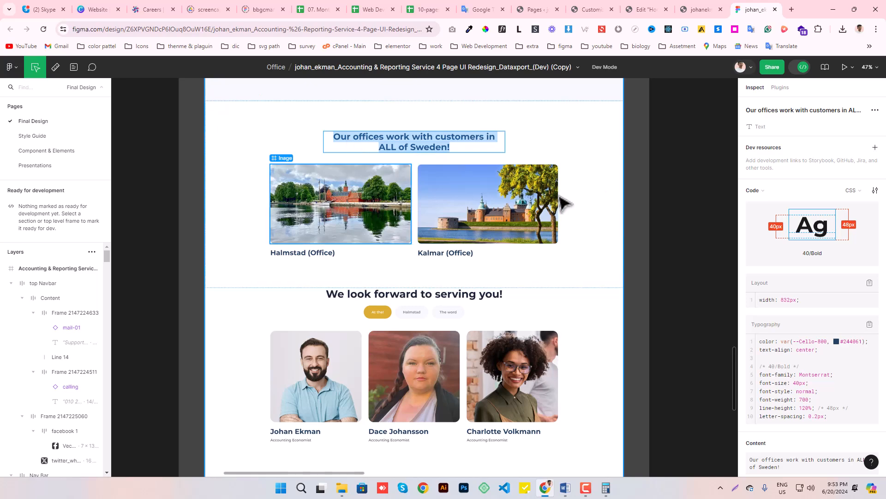
{"action": "left_click", "coordinate": [643, 10]}
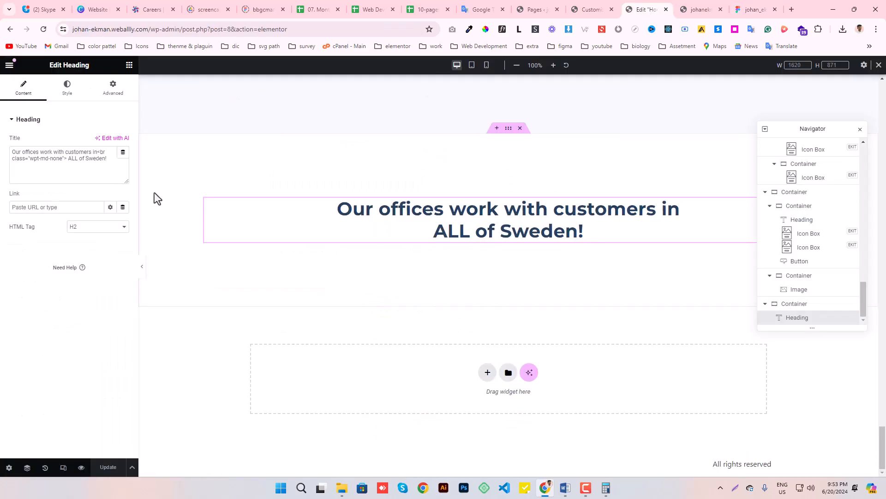
{"action": "left_click", "coordinate": [129, 65]}
{"action": "left_click_drag", "start_coordinate": [450, 291], "coordinate": [488, 241]}
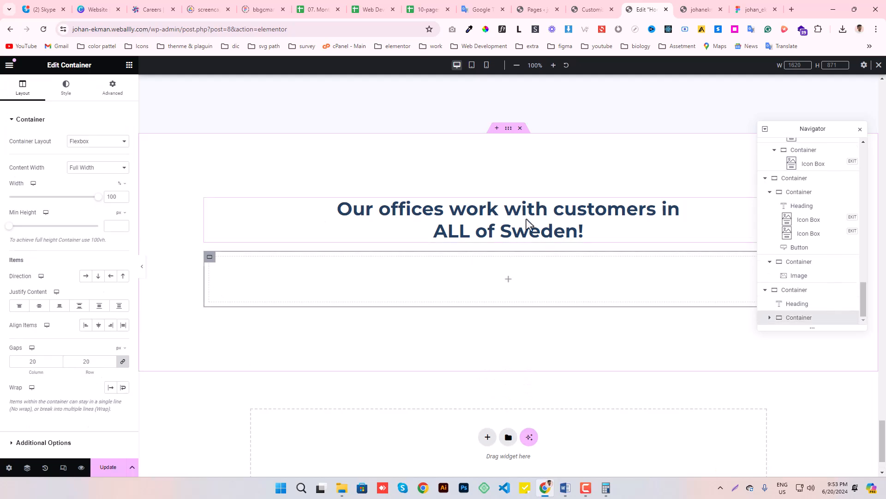
- Duplicate the empty nested container and move the "Our offices" heading into the upper copy
{"action": "left_click", "coordinate": [129, 65]}
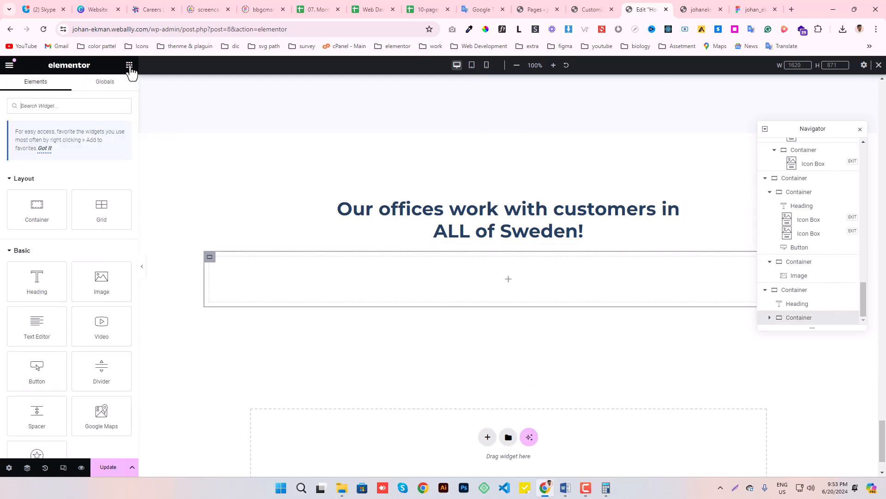
{"action": "right_click", "coordinate": [212, 258]}
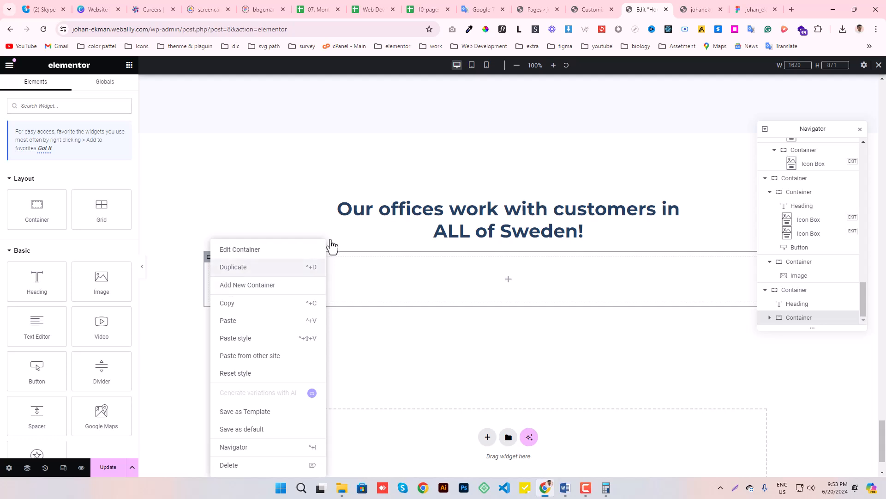
{"action": "left_click", "coordinate": [301, 265]}
{"action": "left_click_drag", "start_coordinate": [702, 152], "coordinate": [462, 216]}
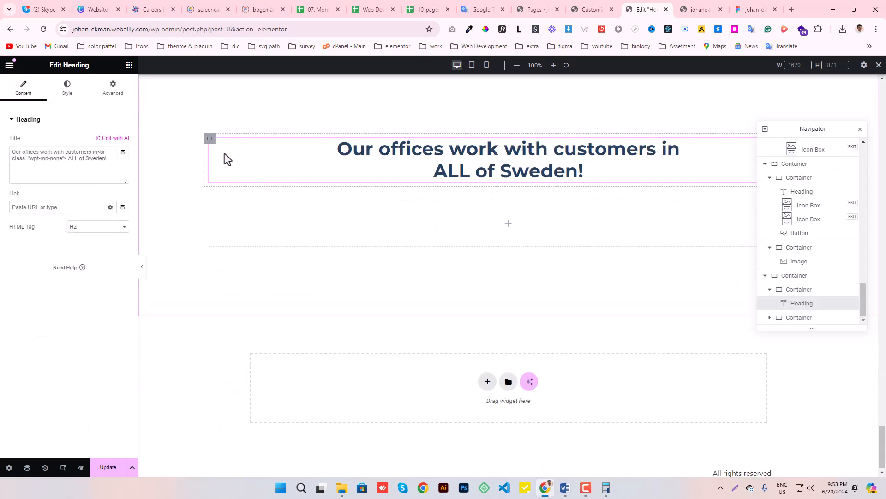
- Set the heading container's width to 59%, remove the line-break tag from the heading title, and update the page
{"action": "left_click", "coordinate": [210, 139]}
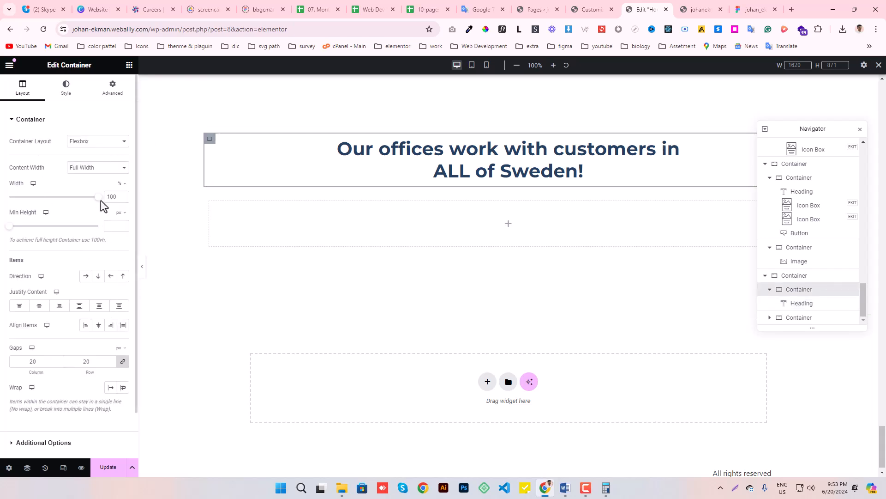
{"action": "left_click_drag", "start_coordinate": [99, 201], "coordinate": [63, 204]}
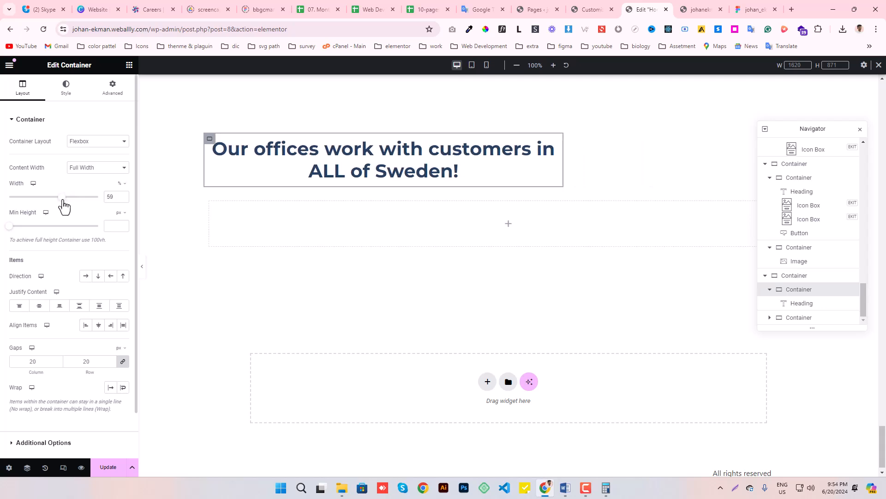
{"action": "left_click", "coordinate": [553, 145]}
{"action": "left_click_drag", "start_coordinate": [66, 158], "coordinate": [47, 160]}
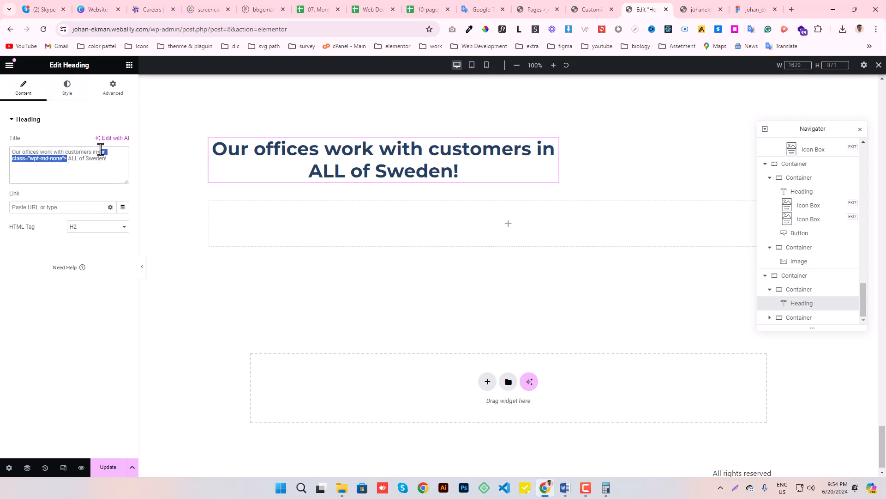
{"action": "key", "text": "BackSpace"}
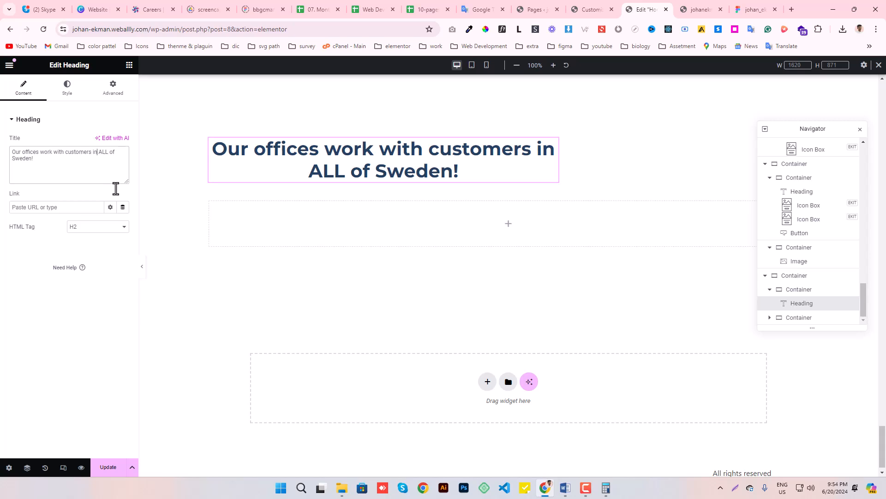
{"action": "left_click", "coordinate": [108, 466]}
- Set the offices section's outer container to align its items to the center, and update the page
{"action": "scroll", "coordinate": [489, 259], "scroll_direction": "up", "scroll_amount": 2}
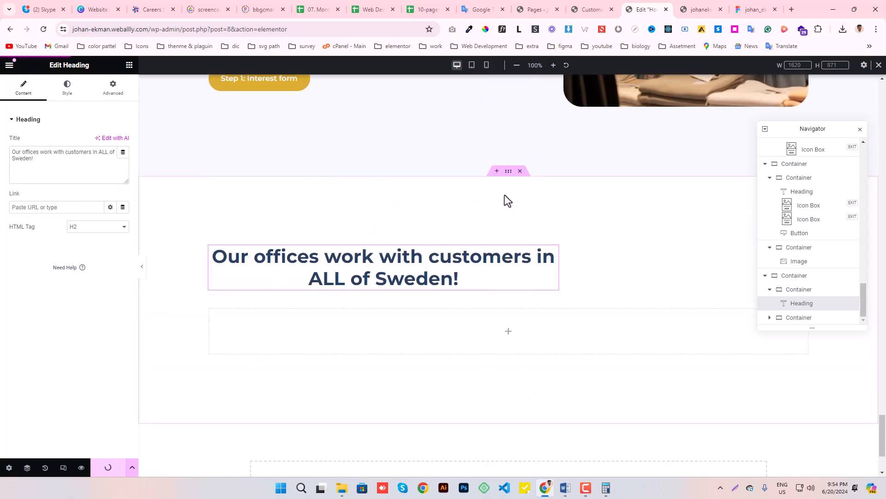
{"action": "left_click", "coordinate": [509, 171]}
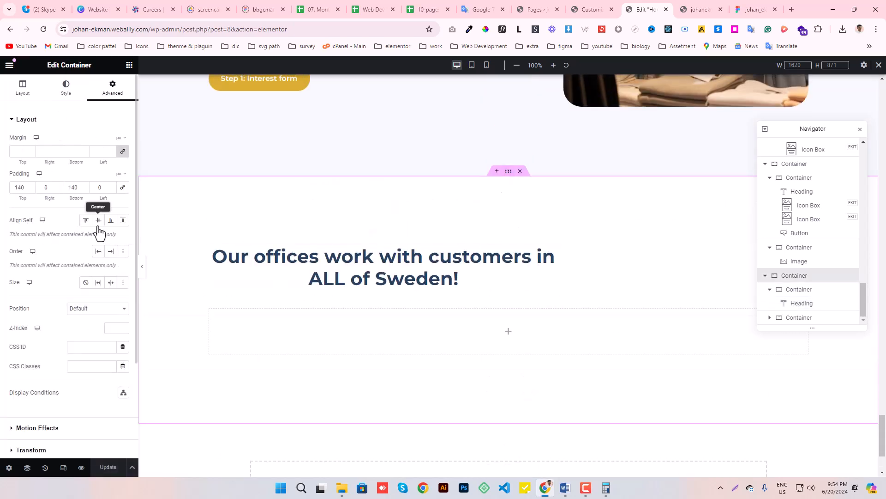
{"action": "left_click", "coordinate": [23, 88]}
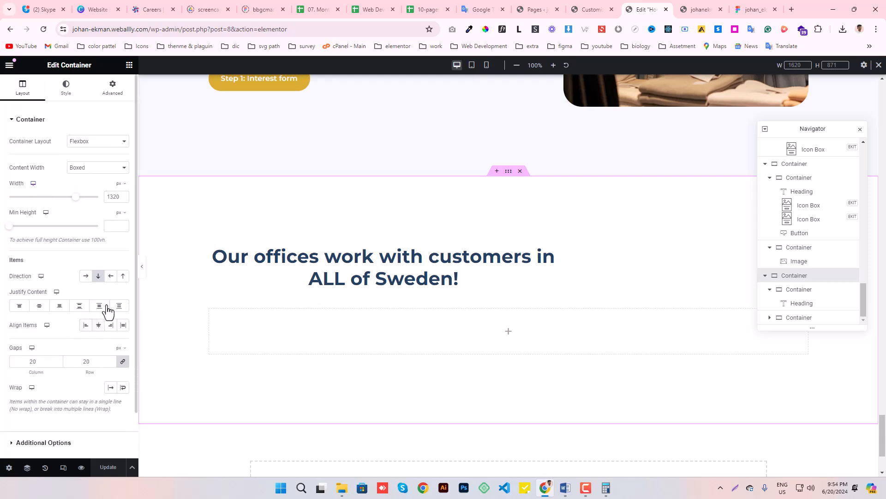
{"action": "left_click", "coordinate": [103, 330]}
{"action": "scroll", "coordinate": [452, 252], "scroll_direction": "down", "scroll_amount": 2}
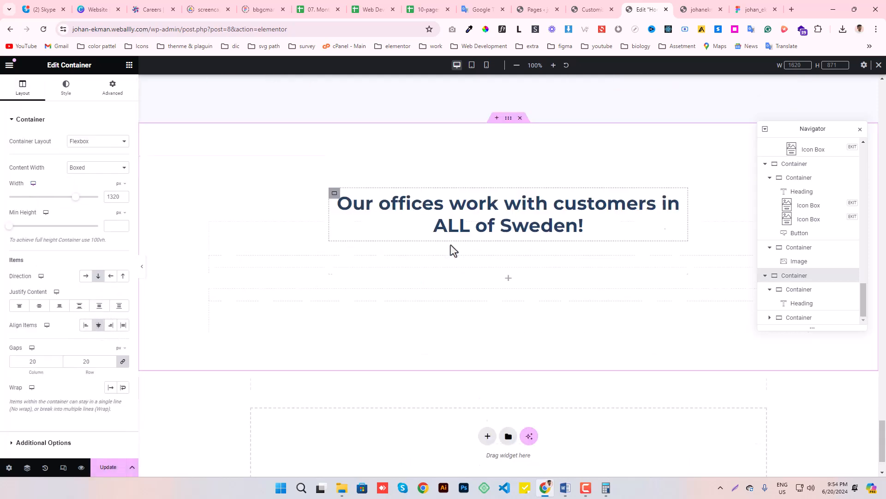
{"action": "left_click", "coordinate": [106, 468]}
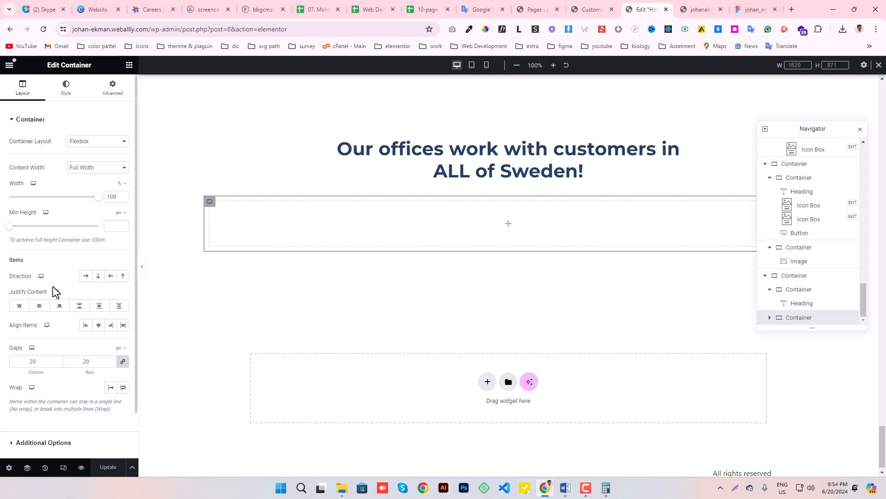
- Set the container below the offices heading to row direction, remove its padding, and set its column and row gaps to 0
{"action": "left_click", "coordinate": [85, 276]}
{"action": "left_click", "coordinate": [129, 64]}
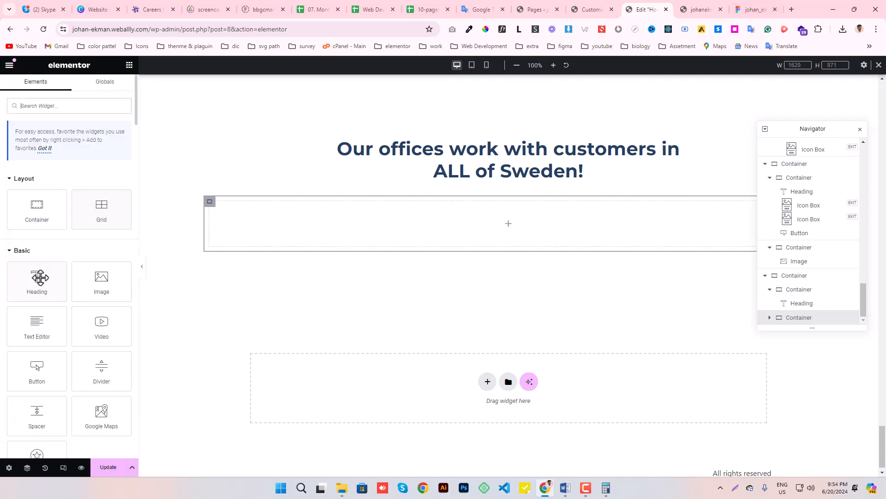
{"action": "left_click", "coordinate": [210, 201]}
{"action": "left_click", "coordinate": [113, 86]}
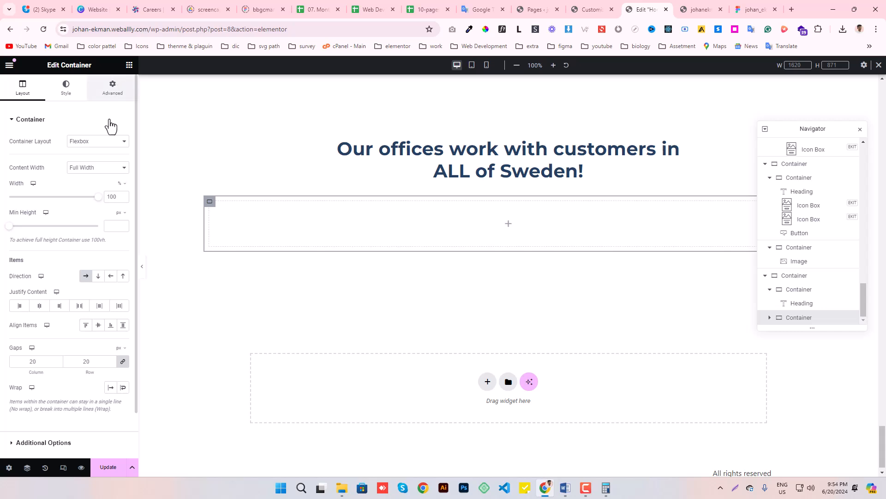
{"action": "left_click", "coordinate": [18, 93]}
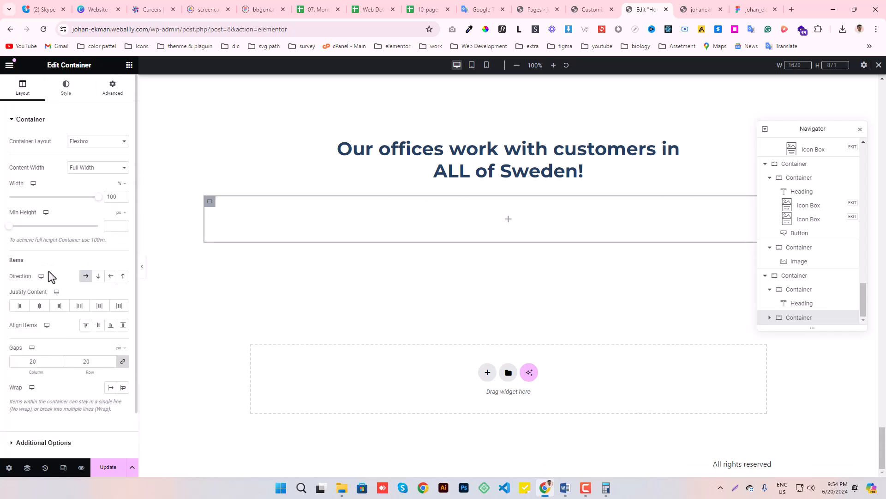
{"action": "scroll", "coordinate": [48, 270], "scroll_direction": "down", "scroll_amount": 1}
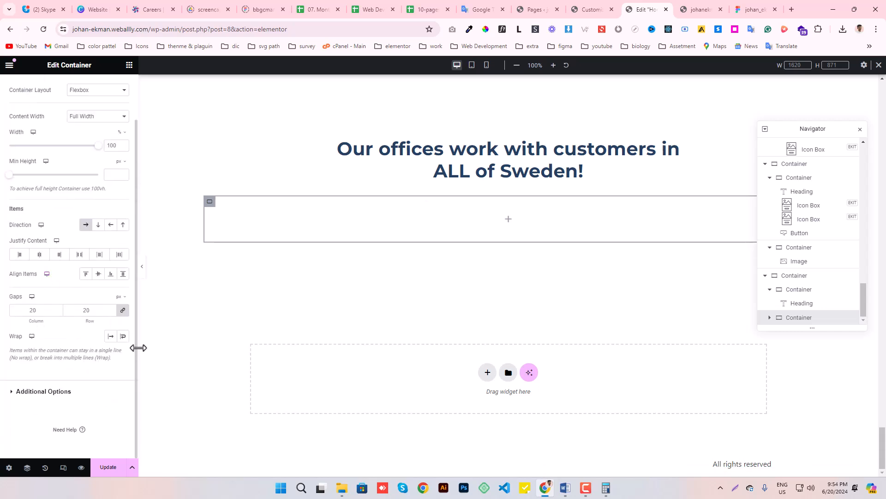
- Add a nested container inside the row container and duplicate it to form two columns
{"action": "left_click", "coordinate": [129, 65]}
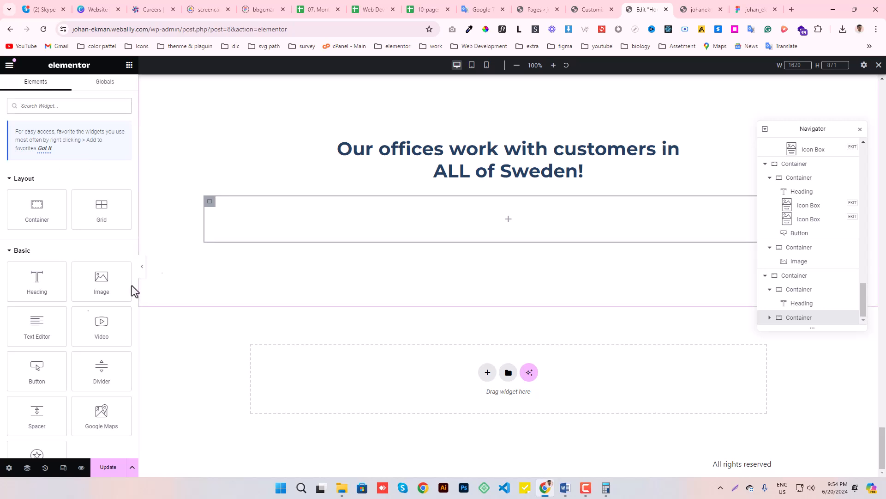
{"action": "left_click_drag", "start_coordinate": [37, 209], "coordinate": [259, 196]}
{"action": "right_click", "coordinate": [210, 203]}
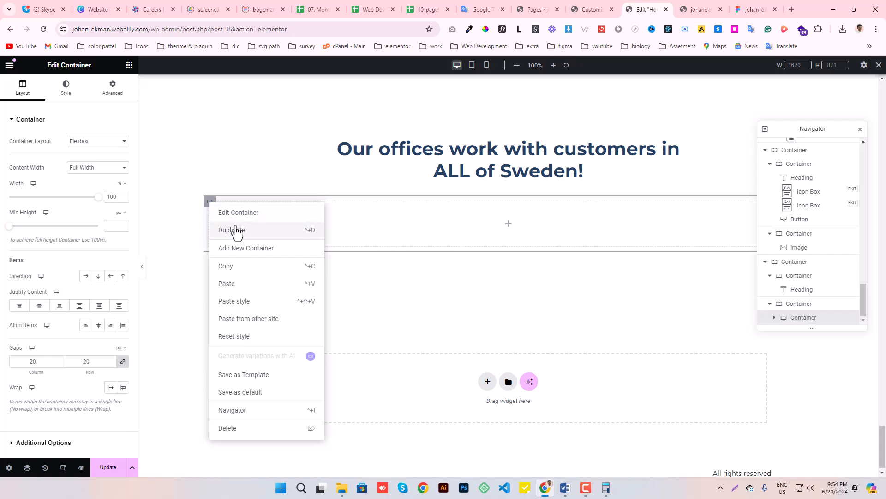
{"action": "left_click", "coordinate": [232, 230]}
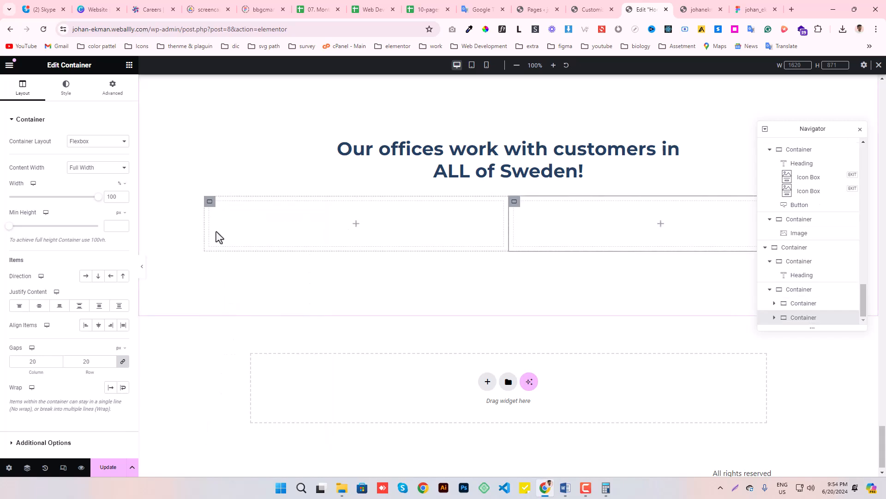
- Check the spacing between the office images in Figma, set the row container's column gap to 32 px, and update the page
{"action": "left_click", "coordinate": [751, 3]}
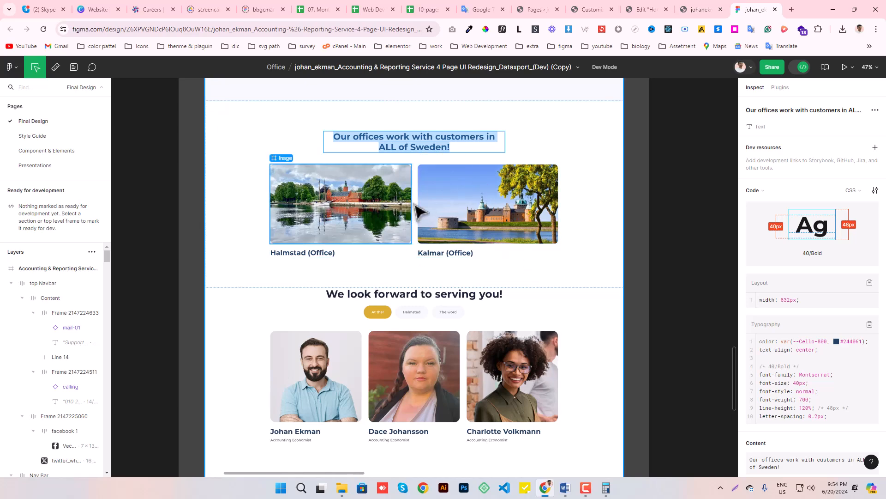
{"action": "left_click", "coordinate": [648, 6]}
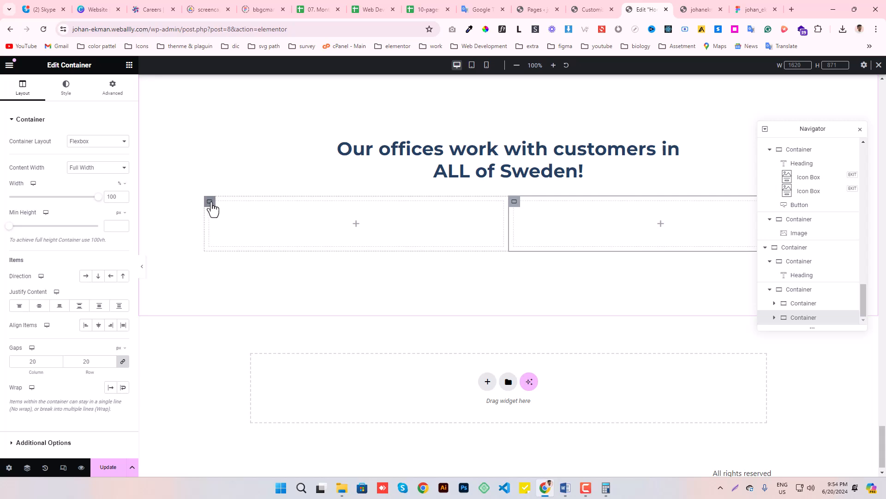
{"action": "left_click", "coordinate": [210, 202]}
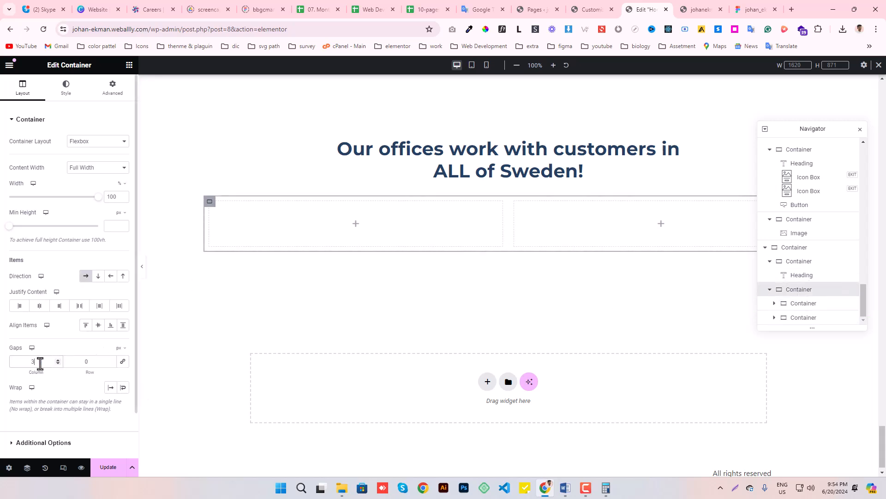
{"action": "left_click", "coordinate": [106, 467]}
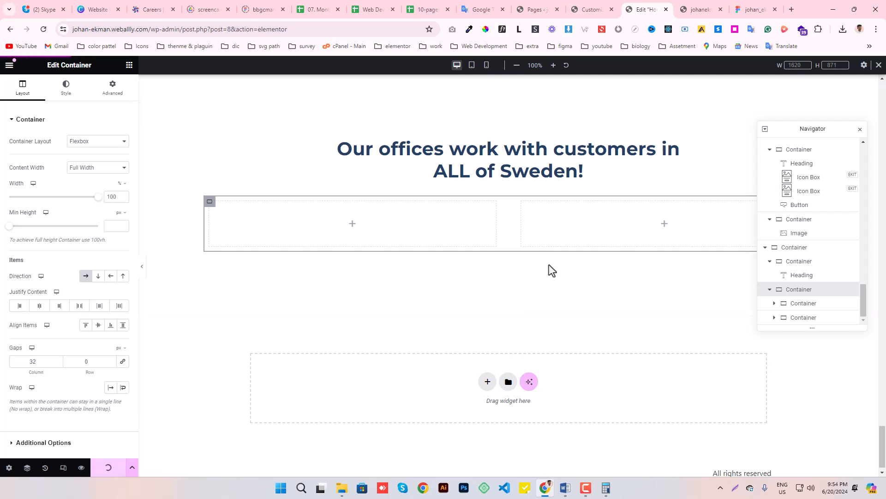
- Add an Image widget to the first column and open the media library to choose its image
{"action": "left_click", "coordinate": [129, 65]}
{"action": "left_click_drag", "start_coordinate": [107, 287], "coordinate": [372, 242]}
{"action": "left_click", "coordinate": [95, 214]}
{"action": "left_click", "coordinate": [81, 263]}
{"action": "left_click", "coordinate": [89, 179]}
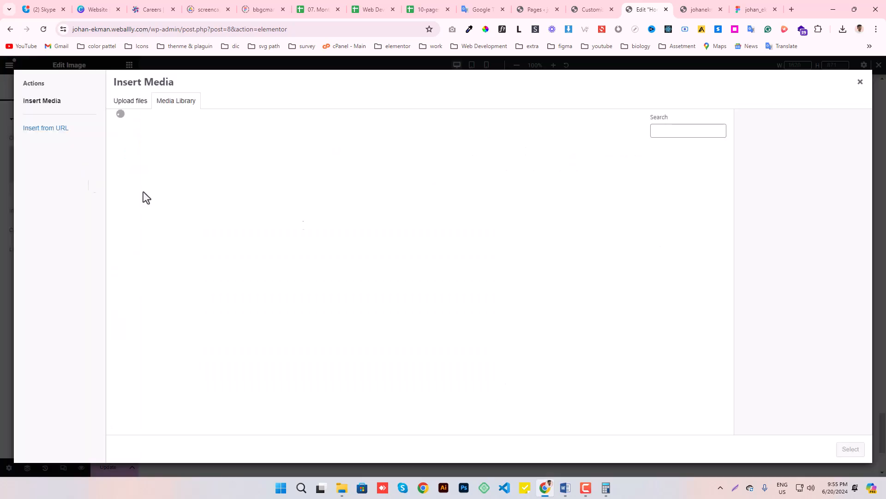
- Switch to Figma and select the Halmstad office image
{"action": "left_click", "coordinate": [738, 10]}
{"action": "left_click", "coordinate": [318, 213]}
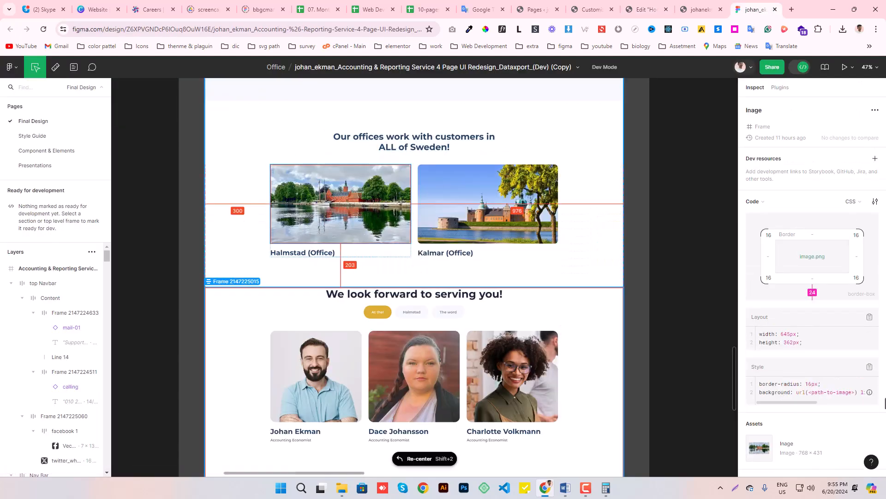
{"action": "scroll", "coordinate": [813, 365], "scroll_direction": "down", "scroll_amount": 2}
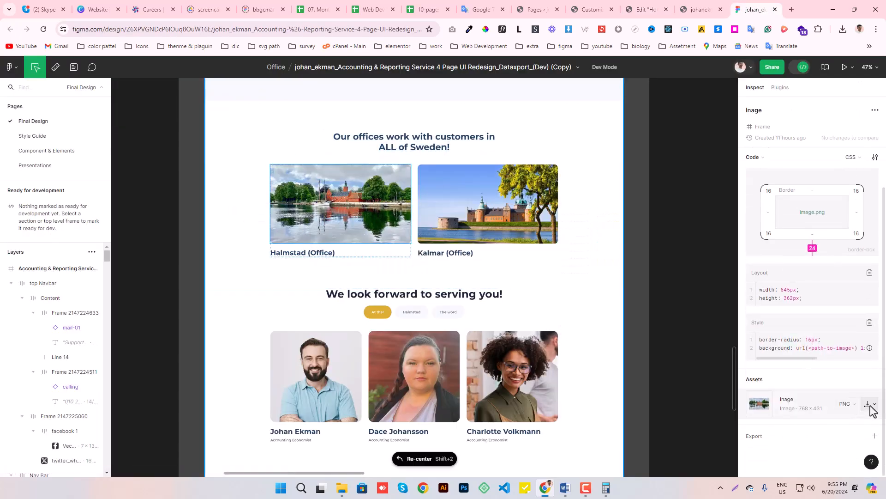
{"action": "left_click", "coordinate": [871, 406]}
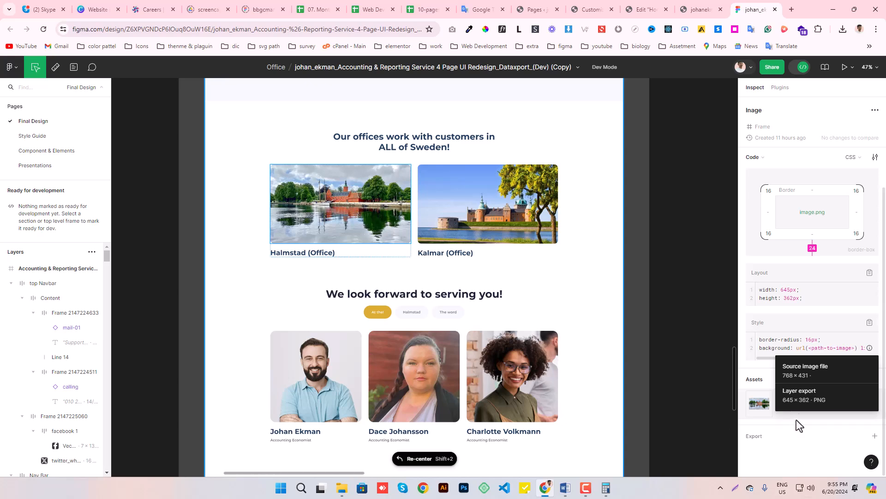
{"action": "left_click", "coordinate": [660, 406]}
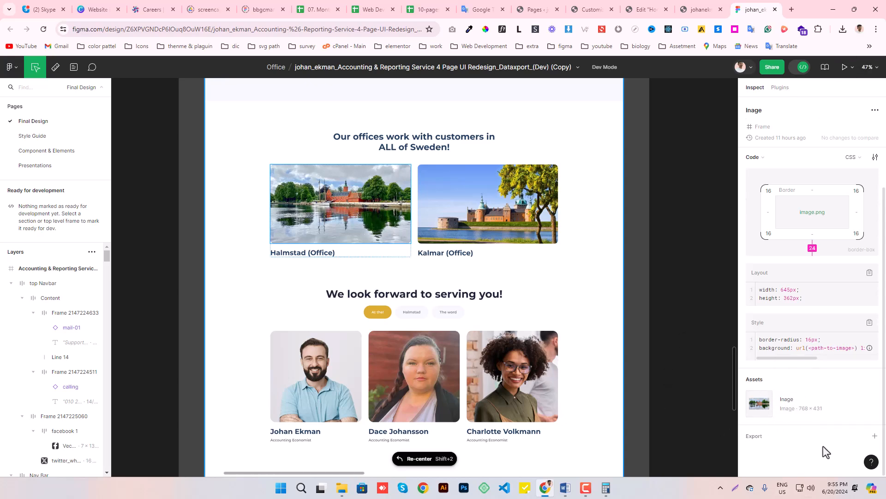
{"action": "left_click", "coordinate": [867, 406]}
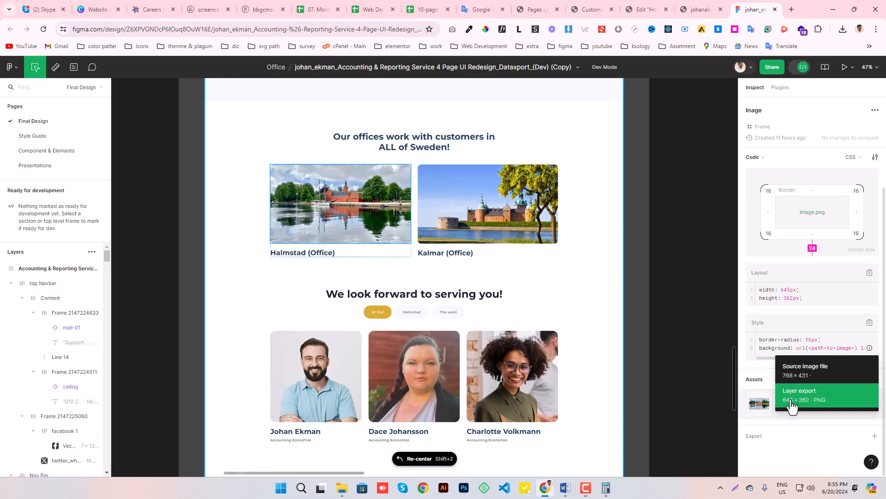
{"action": "left_click", "coordinate": [692, 380]}
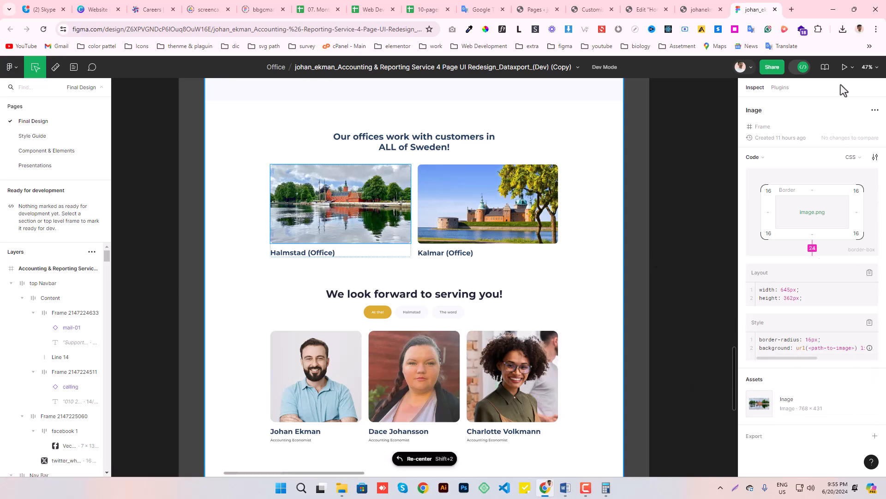
- Leave Dev Mode and export the selected Halmstad office image as a 1x PNG
{"action": "key", "text": "shift+d"}
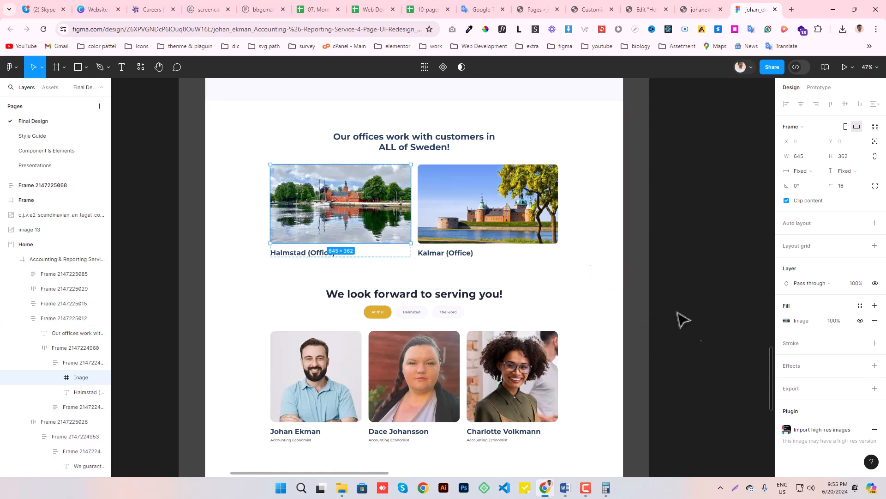
{"action": "left_click", "coordinate": [808, 392]}
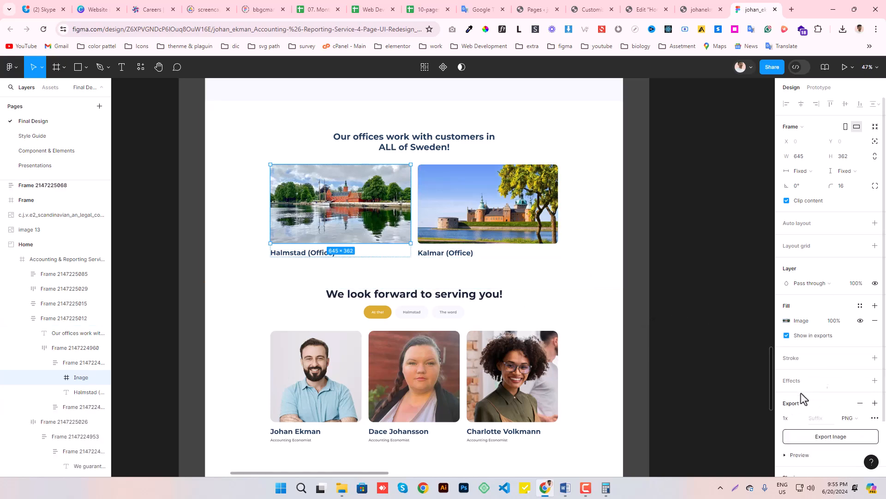
{"action": "scroll", "coordinate": [801, 392], "scroll_direction": "down", "scroll_amount": 2}
{"action": "left_click", "coordinate": [827, 376]}
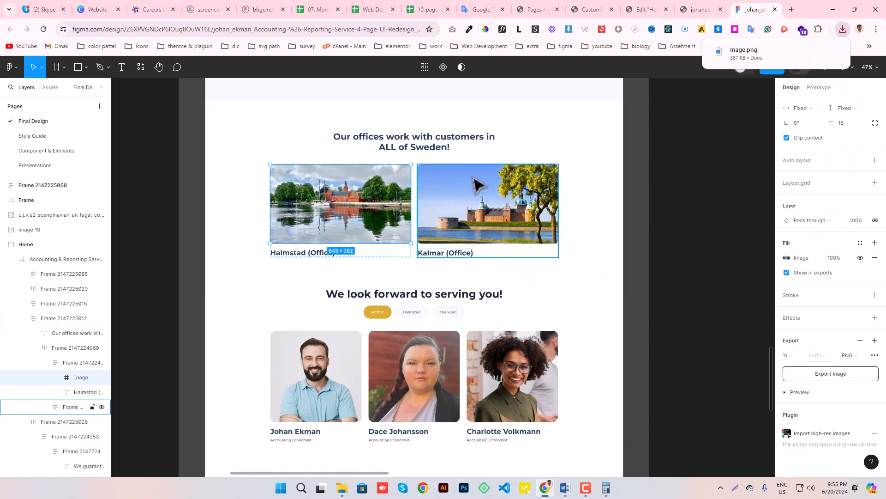
- Select the Kalmar office image and export it as a 1x PNG
{"action": "left_click", "coordinate": [548, 251]}
{"action": "left_click", "coordinate": [486, 190]}
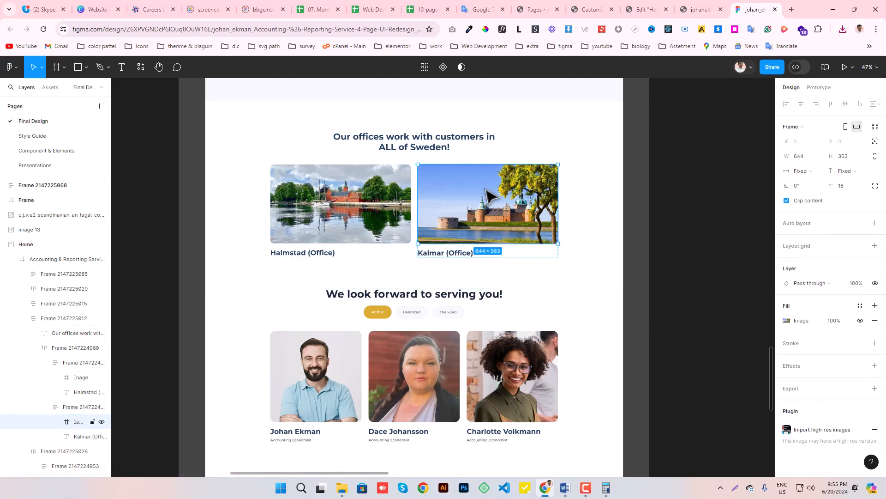
{"action": "left_click", "coordinate": [796, 393]}
{"action": "scroll", "coordinate": [804, 415], "scroll_direction": "down", "scroll_amount": 2}
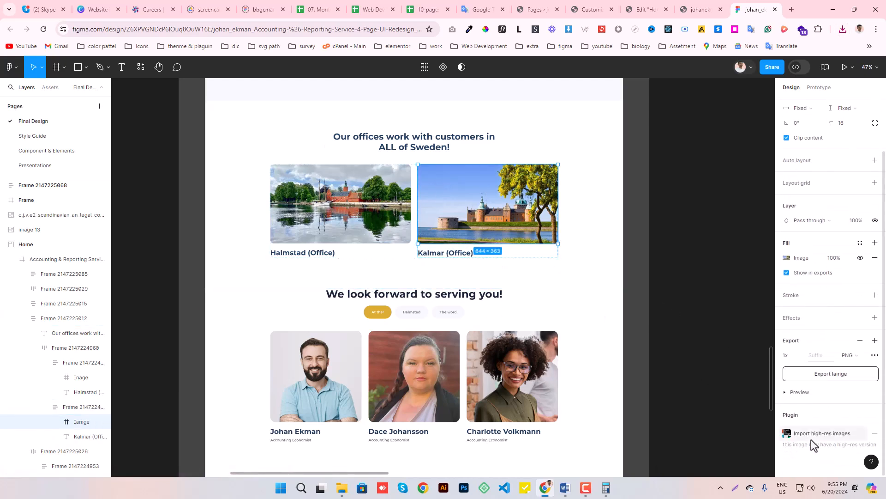
{"action": "left_click", "coordinate": [800, 388]}
{"action": "scroll", "coordinate": [831, 383], "scroll_direction": "down", "scroll_amount": 2}
{"action": "left_click", "coordinate": [831, 319]}
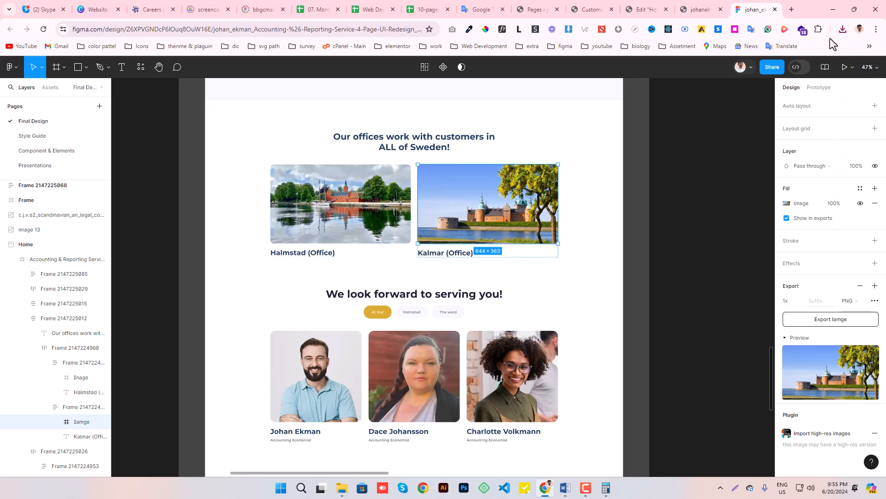
- Open the downloaded Inage.png to inspect the exported picture, and close the viewer
{"action": "left_click", "coordinate": [842, 30]}
{"action": "left_click", "coordinate": [744, 95]}
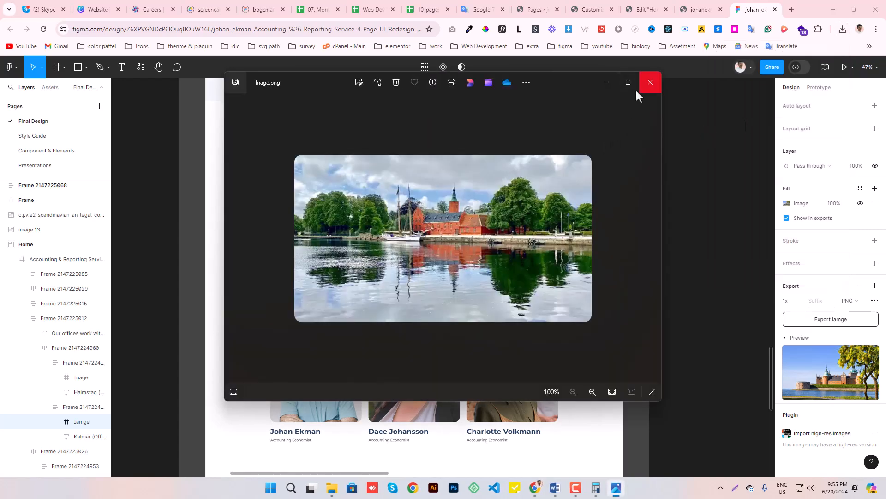
{"action": "left_click", "coordinate": [650, 82]}
- Upload Iamge.png and Inage.png to the Elementor media library, insert Inage.png in the first column's widget, and update the page
{"action": "left_click", "coordinate": [645, 10]}
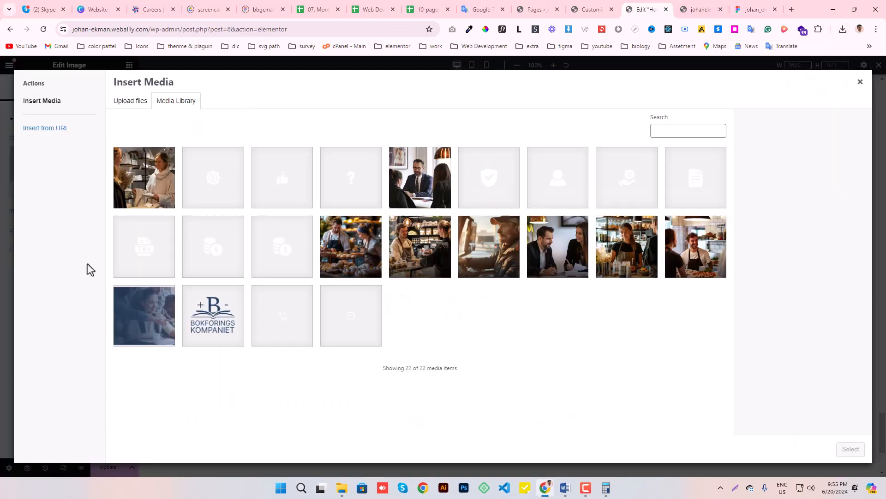
{"action": "left_click", "coordinate": [843, 31]}
{"action": "left_click_drag", "start_coordinate": [789, 73], "coordinate": [401, 223]}
{"action": "left_click_drag", "start_coordinate": [743, 102], "coordinate": [338, 270]}
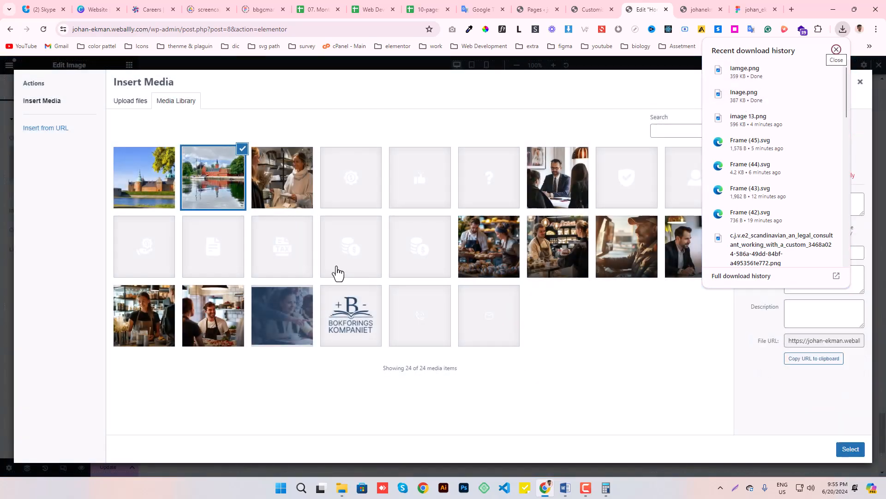
{"action": "left_click", "coordinate": [850, 451]}
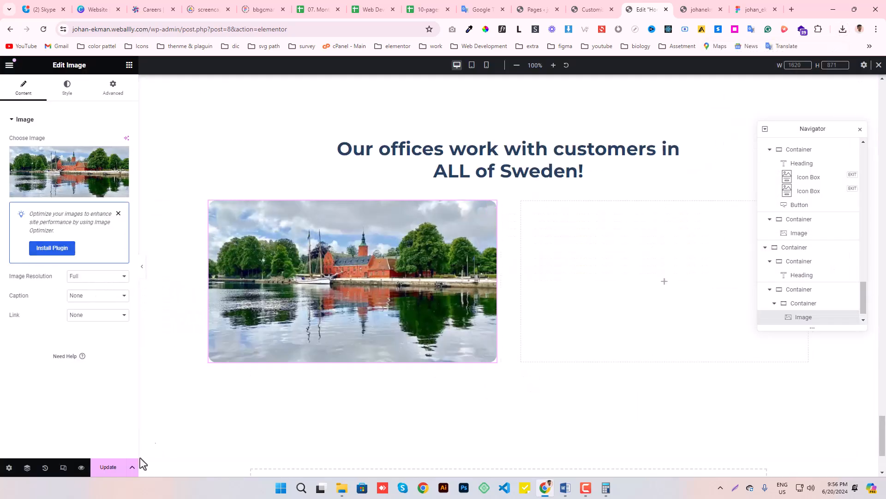
{"action": "left_click", "coordinate": [102, 468]}
- Copy the Halmstad Image widget into the second column and replace its picture with Iamge.png
{"action": "right_click", "coordinate": [493, 215]}
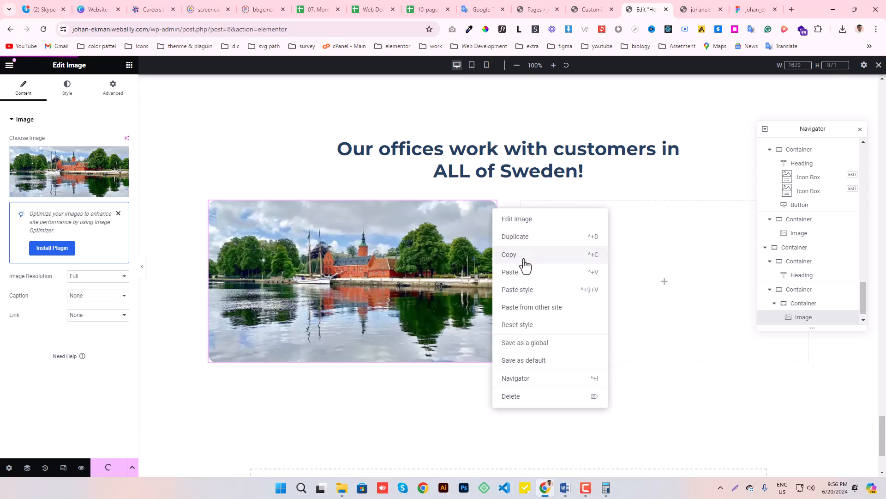
{"action": "left_click", "coordinate": [530, 255]}
{"action": "right_click", "coordinate": [608, 237]}
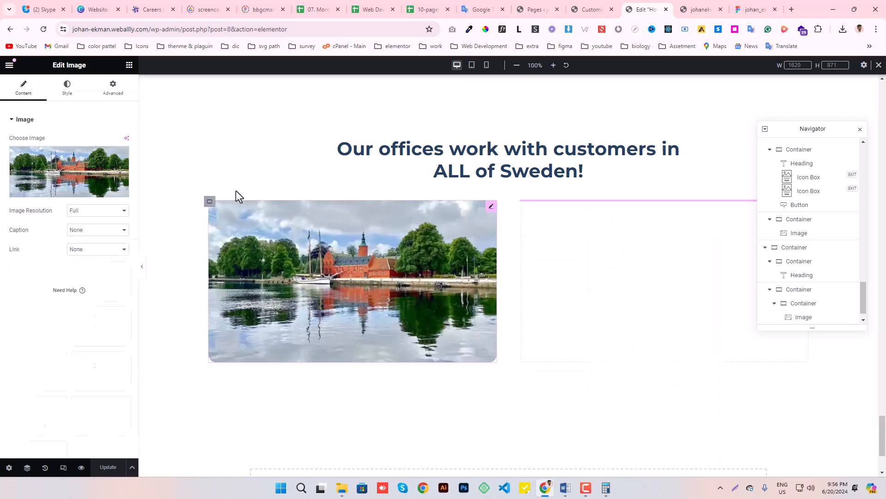
{"action": "left_click", "coordinate": [55, 192]}
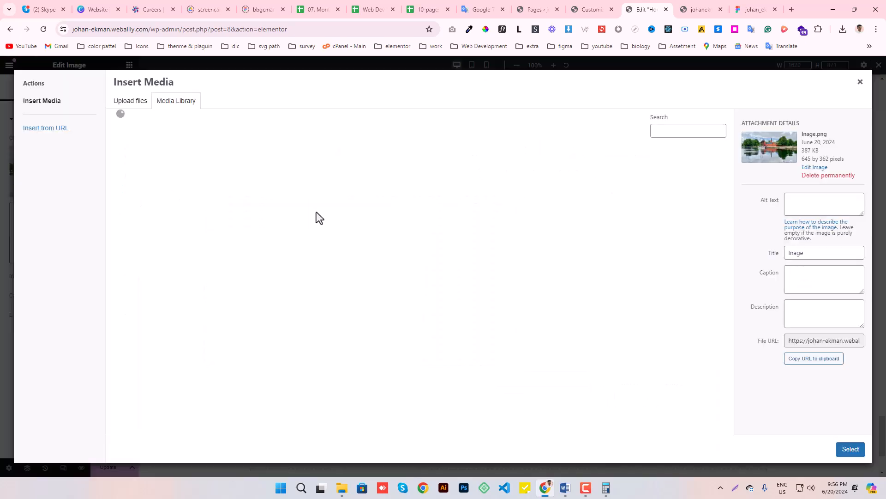
{"action": "left_click", "coordinate": [203, 205]}
{"action": "left_click", "coordinate": [848, 448]}
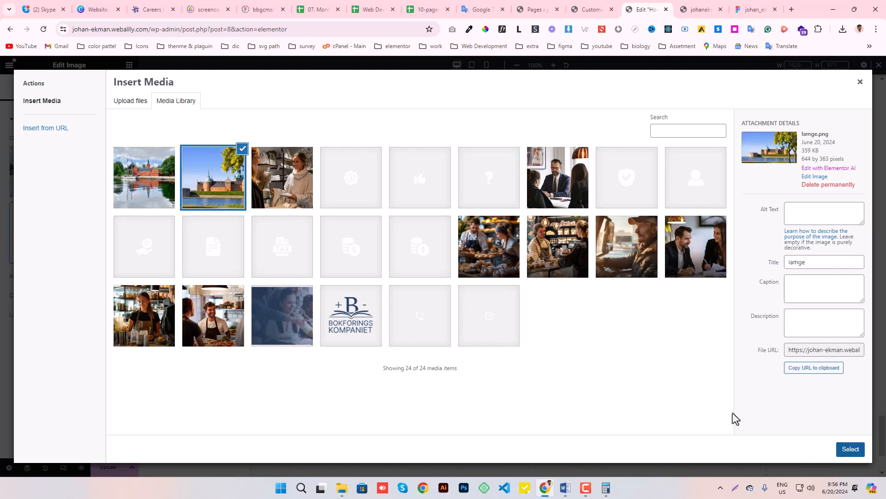
- Paste a copy of the "Our offices" heading below the Halmstad image and set its HTML tag to H3
{"action": "left_click", "coordinate": [130, 64]}
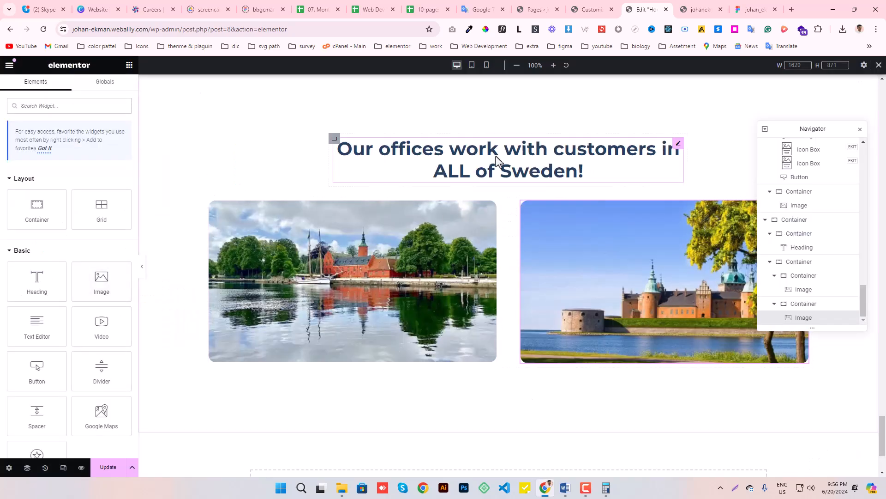
{"action": "right_click", "coordinate": [530, 212]}
{"action": "scroll", "coordinate": [425, 188], "scroll_direction": "down", "scroll_amount": 3}
{"action": "right_click", "coordinate": [242, 233]}
{"action": "left_click", "coordinate": [253, 284]}
{"action": "left_click", "coordinate": [96, 227]}
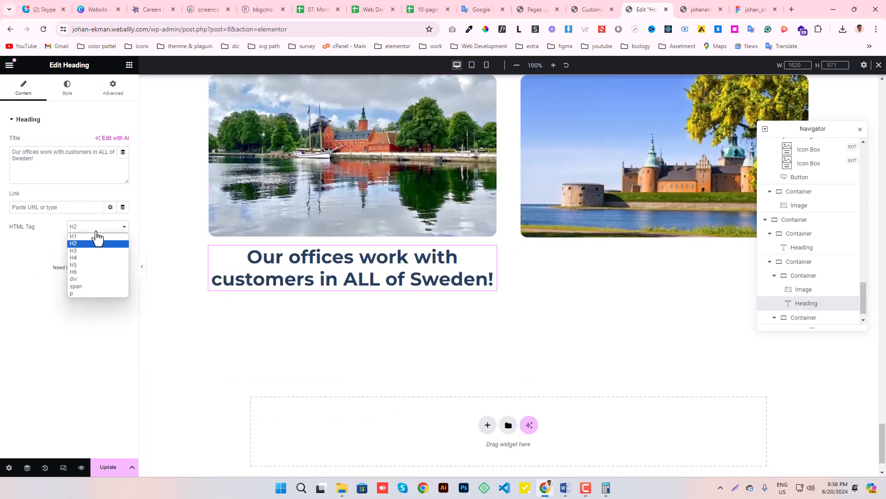
{"action": "left_click", "coordinate": [75, 251]}
- Copy the Halmstad caption text from the Figma design, set it as the copied heading's title, "Halmstad (Office)", and align the heading left
{"action": "left_click", "coordinate": [753, 2]}
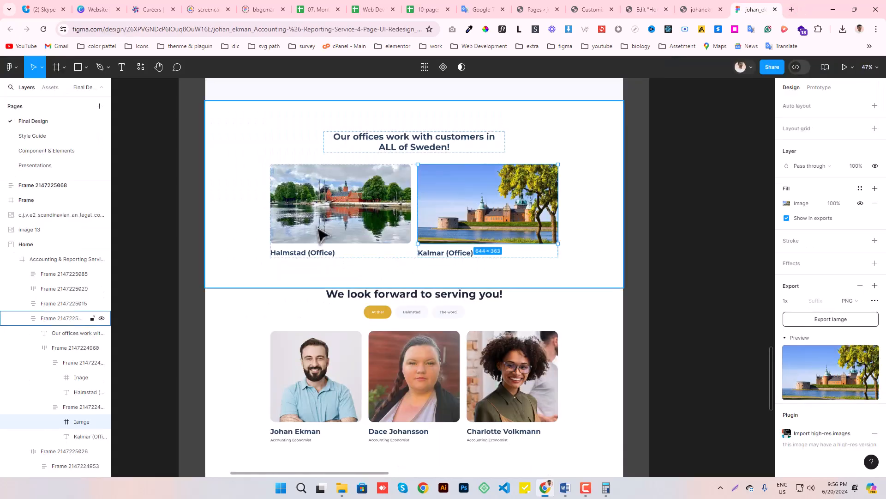
{"action": "left_click", "coordinate": [297, 259]}
{"action": "double_click", "coordinate": [296, 257]}
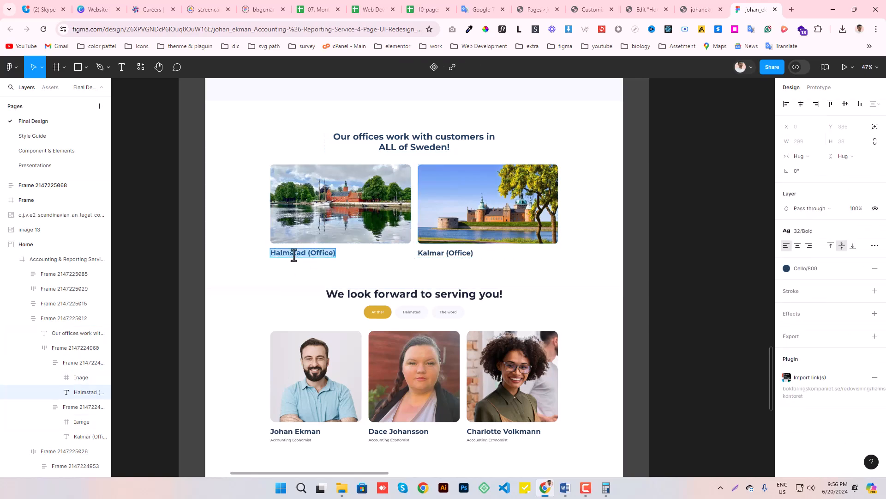
{"action": "left_click", "coordinate": [646, 9]}
{"action": "left_click", "coordinate": [38, 176]}
{"action": "key", "text": "ctrl+a"}
{"action": "key", "text": "ctrl+v"}
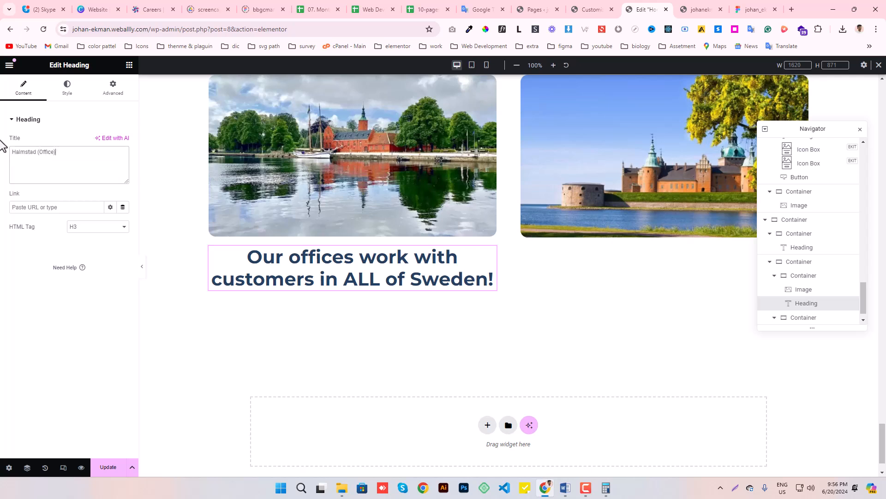
{"action": "left_click", "coordinate": [67, 88]}
{"action": "left_click", "coordinate": [86, 141]}
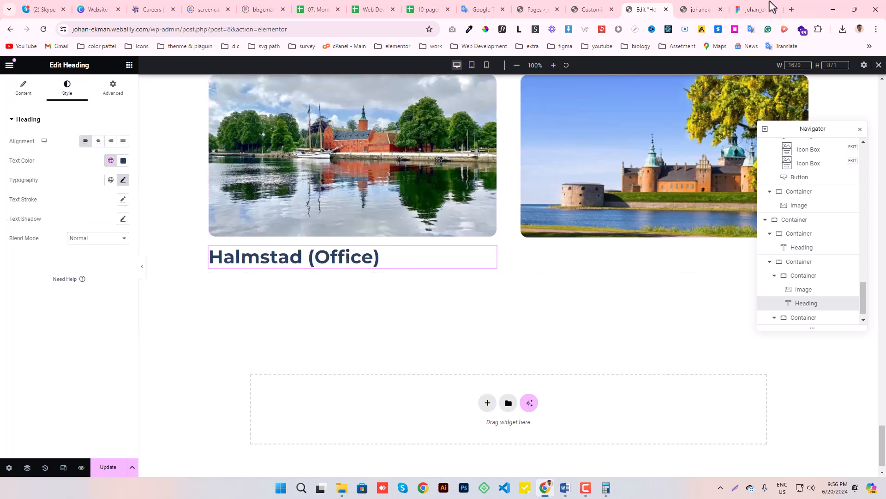
- Match the Halmstad heading's typography to Figma with size 32 px, line height 38.4 px and letter spacing 0.16 px, and update the page
{"action": "left_click", "coordinate": [759, 8]}
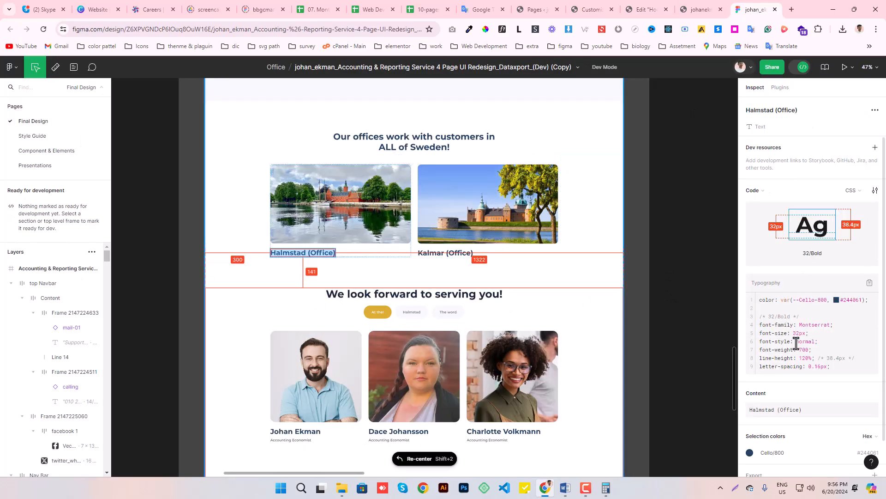
{"action": "left_click_drag", "start_coordinate": [829, 358], "coordinate": [854, 359]}
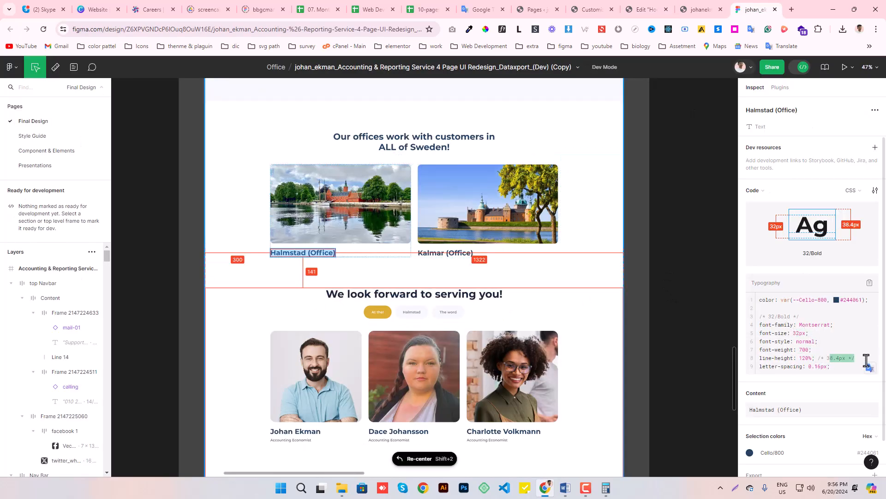
{"action": "left_click", "coordinate": [645, 8]}
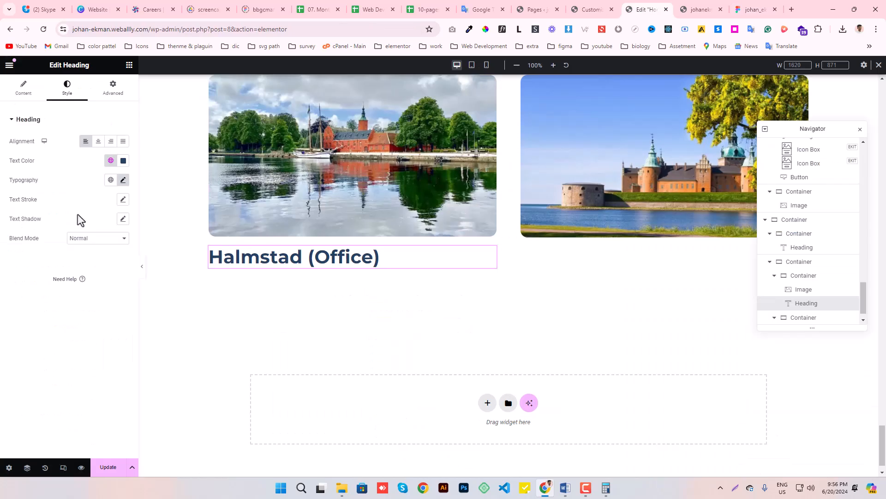
{"action": "left_click", "coordinate": [123, 181]}
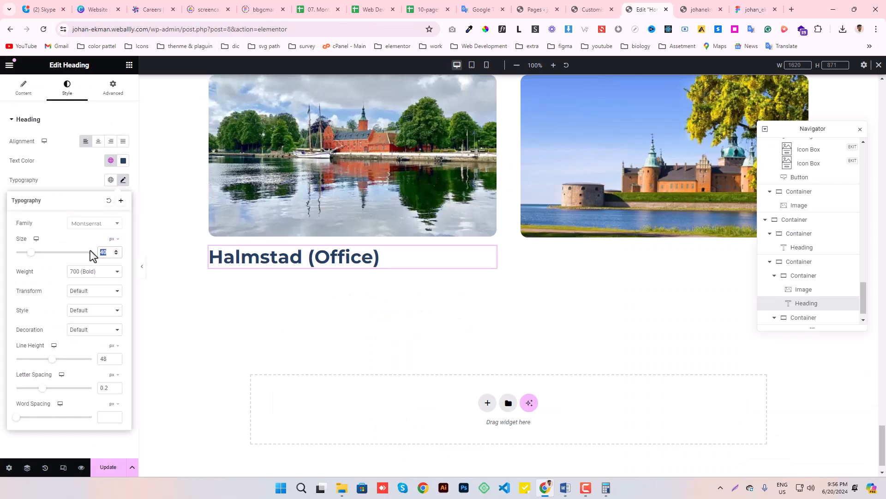
{"action": "type", "text": "32"}
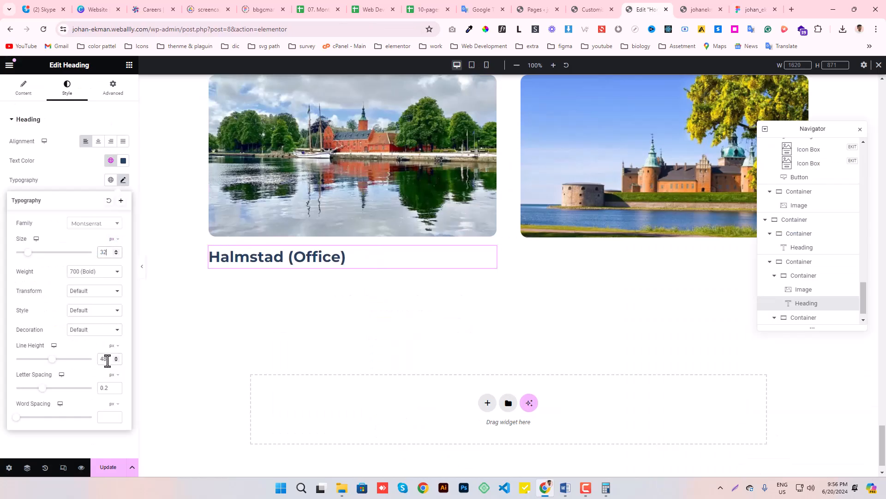
{"action": "type", "text": "38.4"}
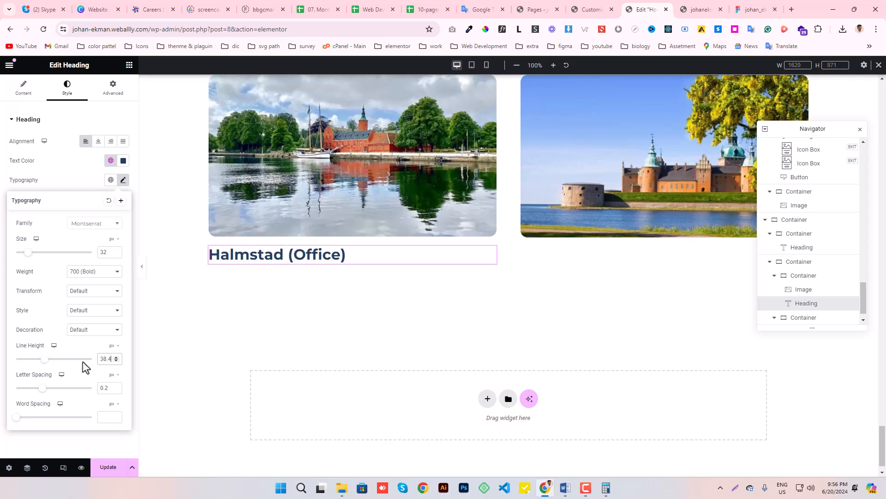
{"action": "type", "text": "16"}
{"action": "left_click", "coordinate": [124, 184]}
{"action": "left_click", "coordinate": [121, 470]}
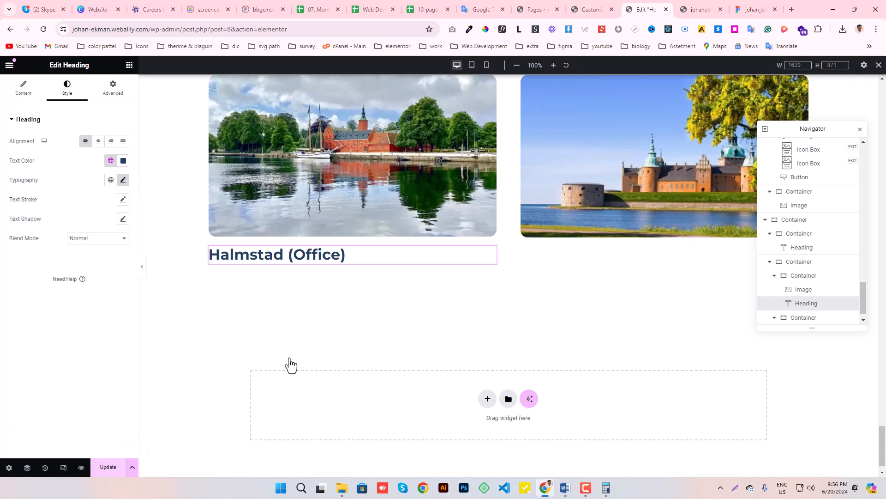
- Copy the "Halmstad (Office)" heading and paste it below the castle image in the second column
{"action": "right_click", "coordinate": [283, 259]}
{"action": "left_click", "coordinate": [300, 297]}
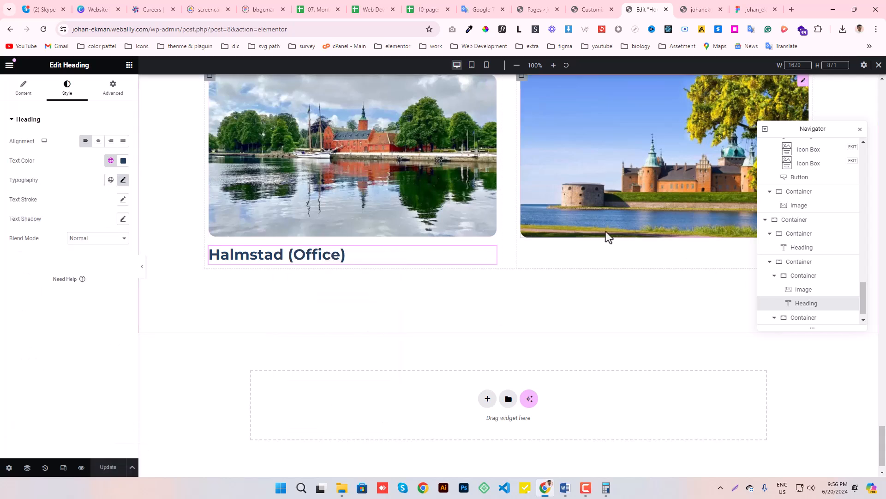
{"action": "right_click", "coordinate": [602, 229]}
{"action": "left_click", "coordinate": [589, 290]}
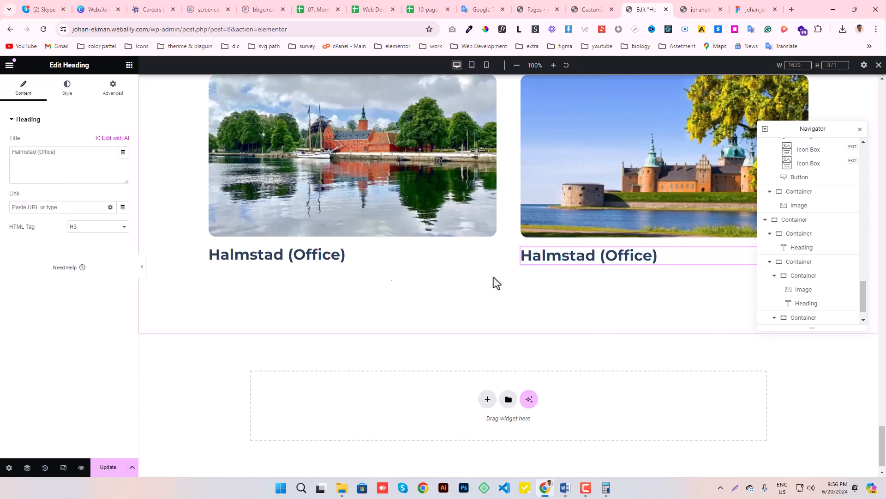
- Replace the second column heading's title with "Kalmar (Office)" copied from the Figma design, and update the page
{"action": "left_click", "coordinate": [745, 8]}
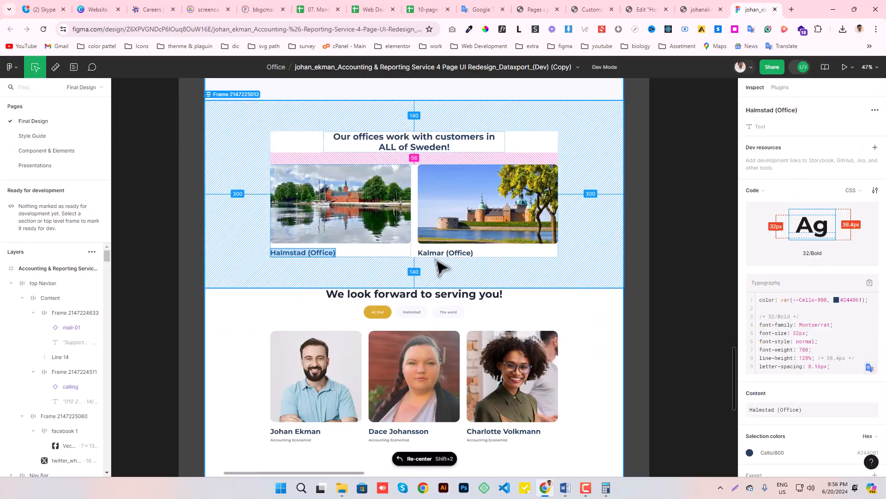
{"action": "left_click", "coordinate": [436, 253]}
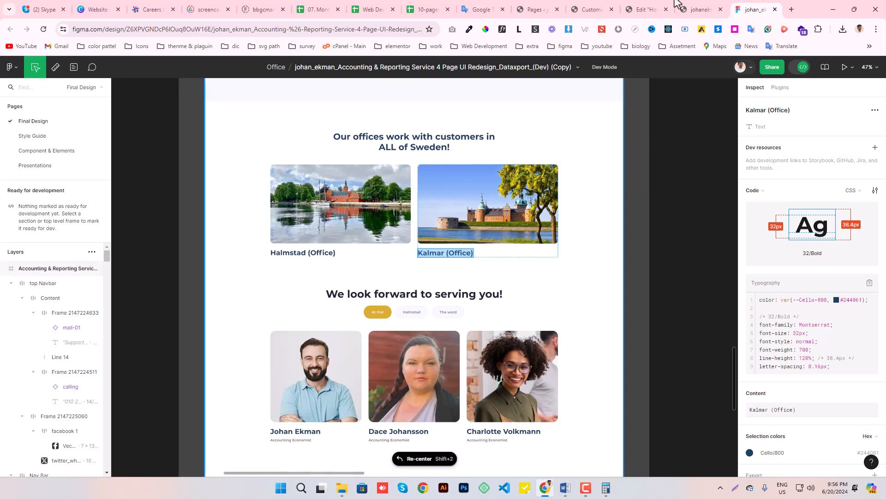
{"action": "left_click", "coordinate": [648, 8]}
{"action": "left_click_drag", "start_coordinate": [74, 152], "coordinate": [4, 168]}
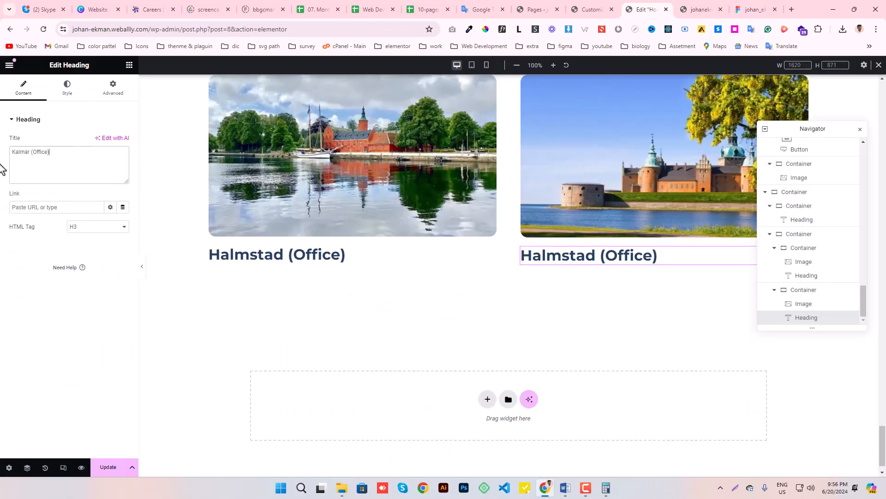
{"action": "key", "text": "ctrl+v"}
{"action": "left_click", "coordinate": [108, 467]}
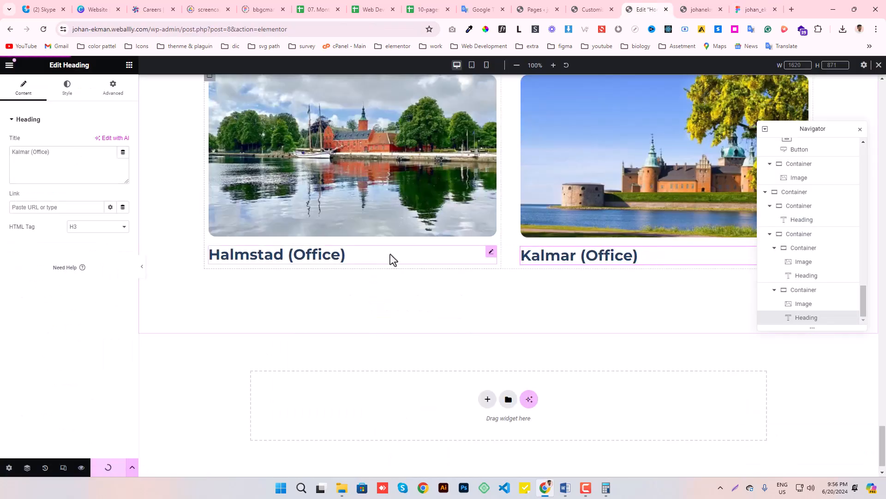
- Check the offices section's layout in the tablet and mobile previews, and return to the desktop view
{"action": "scroll", "coordinate": [389, 254], "scroll_direction": "up", "scroll_amount": 3}
{"action": "scroll", "coordinate": [390, 254], "scroll_direction": "down", "scroll_amount": 1}
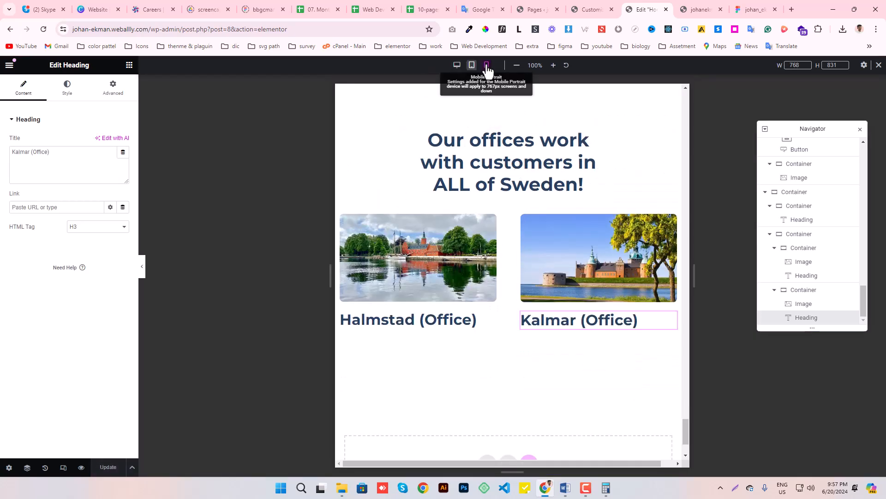
{"action": "left_click", "coordinate": [487, 69]}
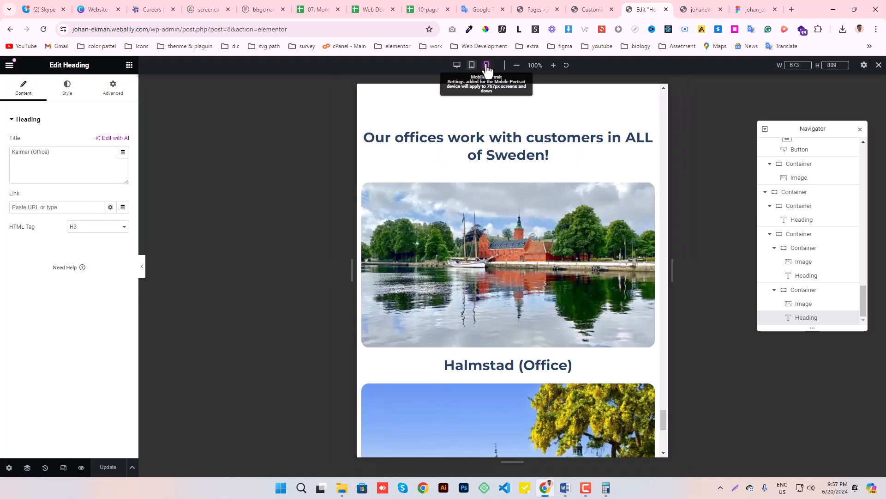
{"action": "scroll", "coordinate": [545, 200], "scroll_direction": "down", "scroll_amount": 5}
{"action": "scroll", "coordinate": [531, 214], "scroll_direction": "up", "scroll_amount": 6}
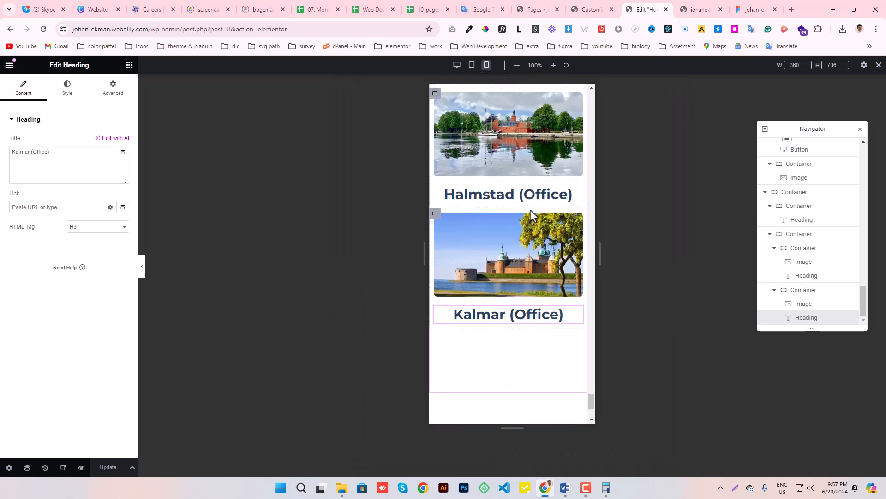
{"action": "scroll", "coordinate": [532, 214], "scroll_direction": "down", "scroll_amount": 6}
{"action": "scroll", "coordinate": [532, 213], "scroll_direction": "up", "scroll_amount": 5}
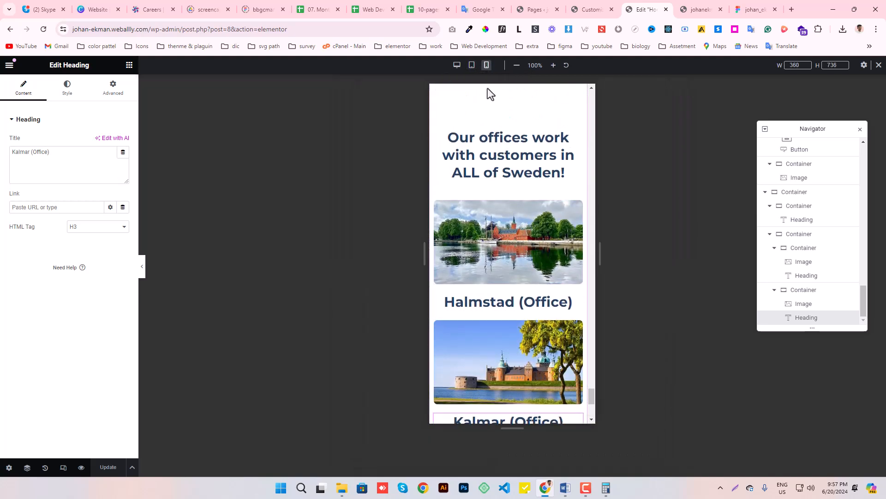
{"action": "left_click", "coordinate": [457, 66]}
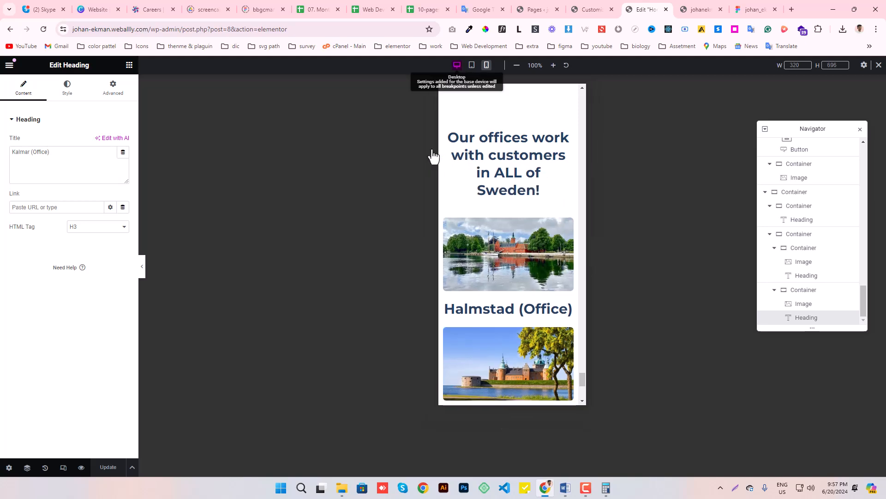